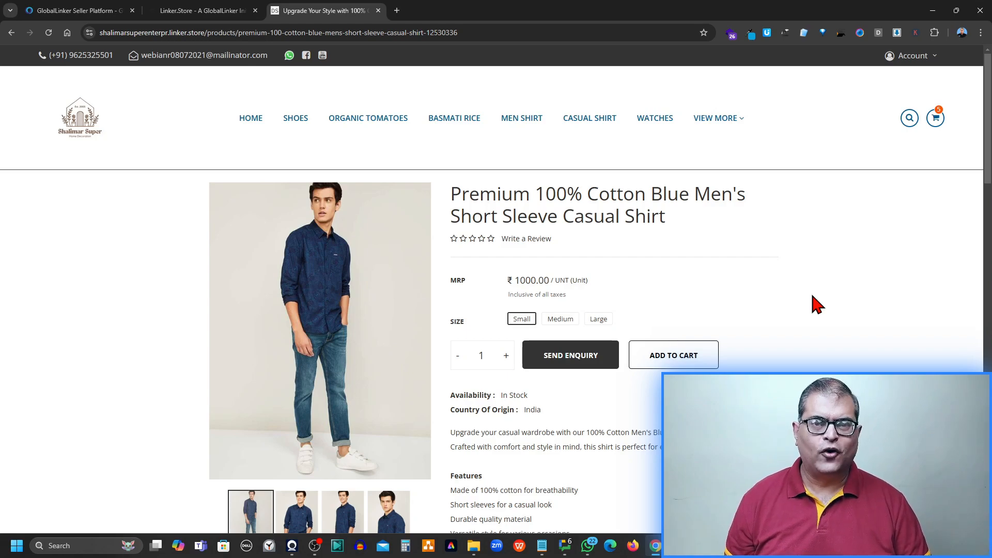
Step: Look through the blue cotton shirt's product page, covering its images, price, sizes, features, and additional information
{"action": "scroll", "coordinate": [817, 305], "scroll_direction": "down", "scroll_amount": 3}
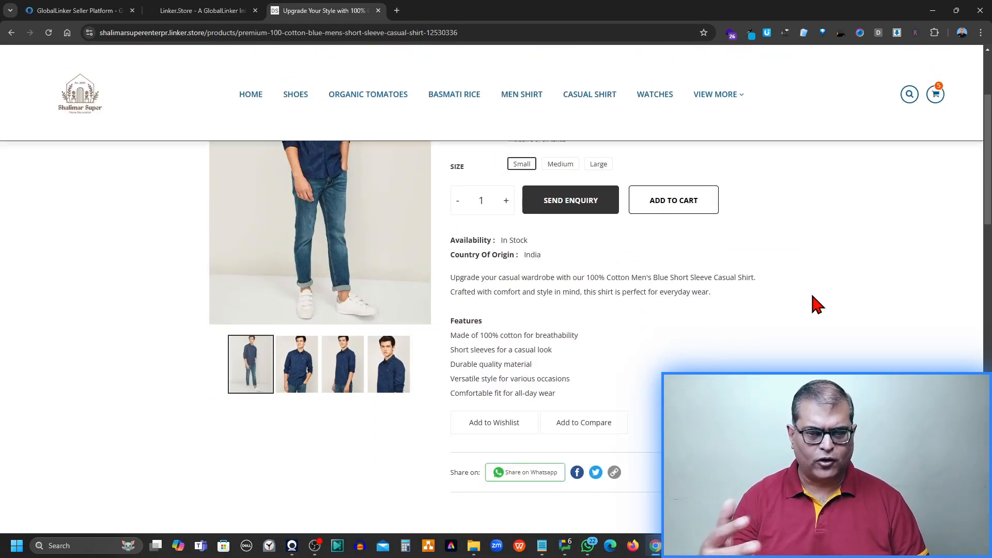
{"action": "scroll", "coordinate": [818, 305], "scroll_direction": "up", "scroll_amount": 3}
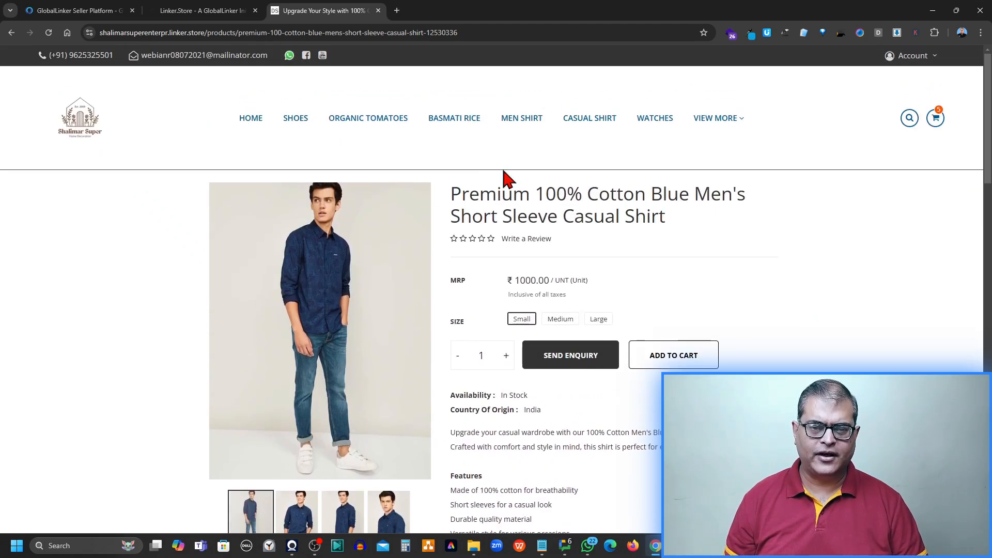
{"action": "scroll", "coordinate": [571, 388], "scroll_direction": "down", "scroll_amount": 4}
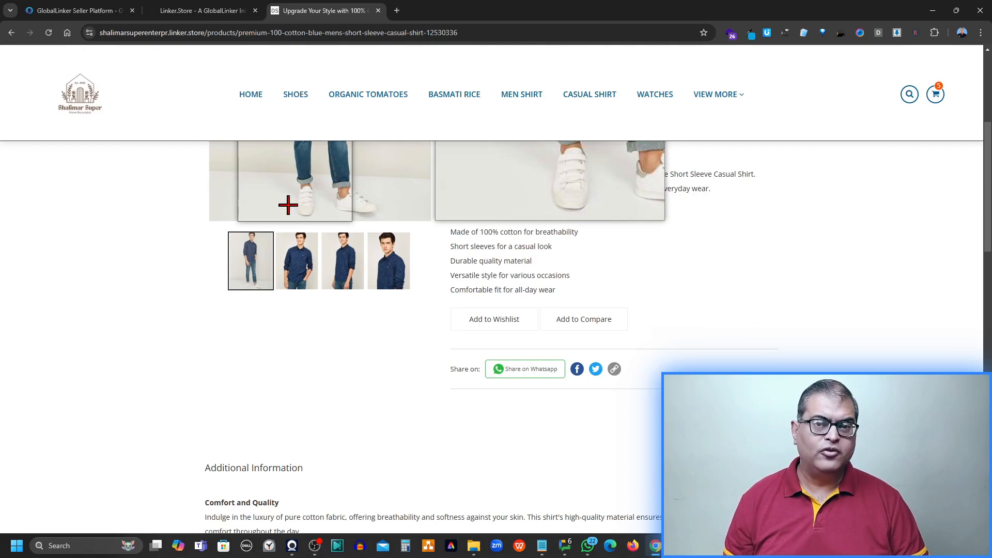
{"action": "scroll", "coordinate": [370, 396], "scroll_direction": "down", "scroll_amount": 3}
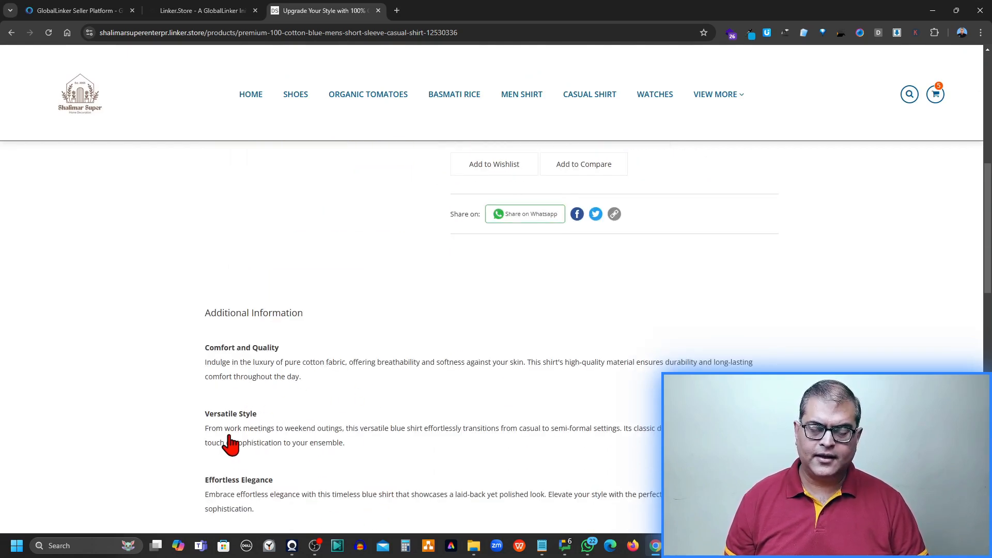
{"action": "scroll", "coordinate": [230, 444], "scroll_direction": "up", "scroll_amount": 1}
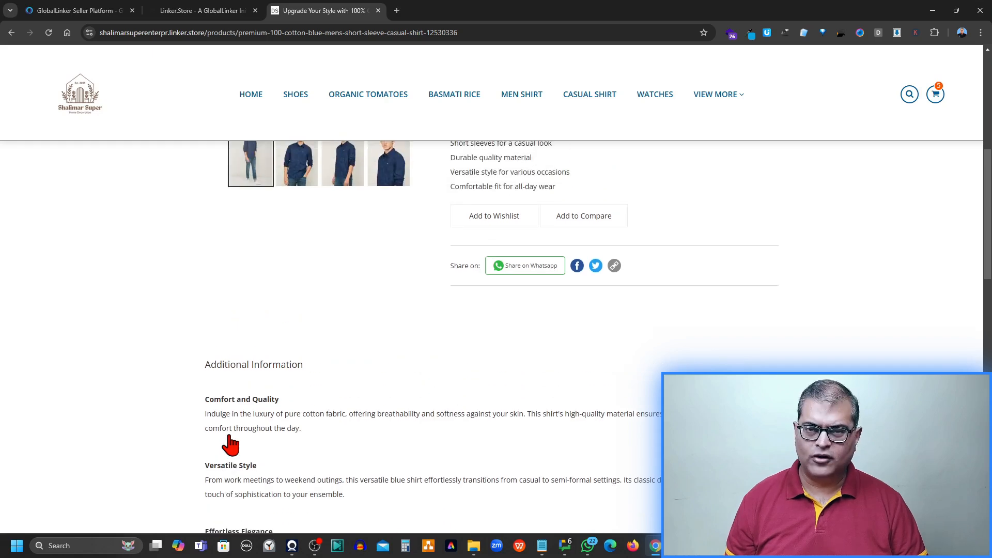
{"action": "scroll", "coordinate": [230, 444], "scroll_direction": "up", "scroll_amount": 4}
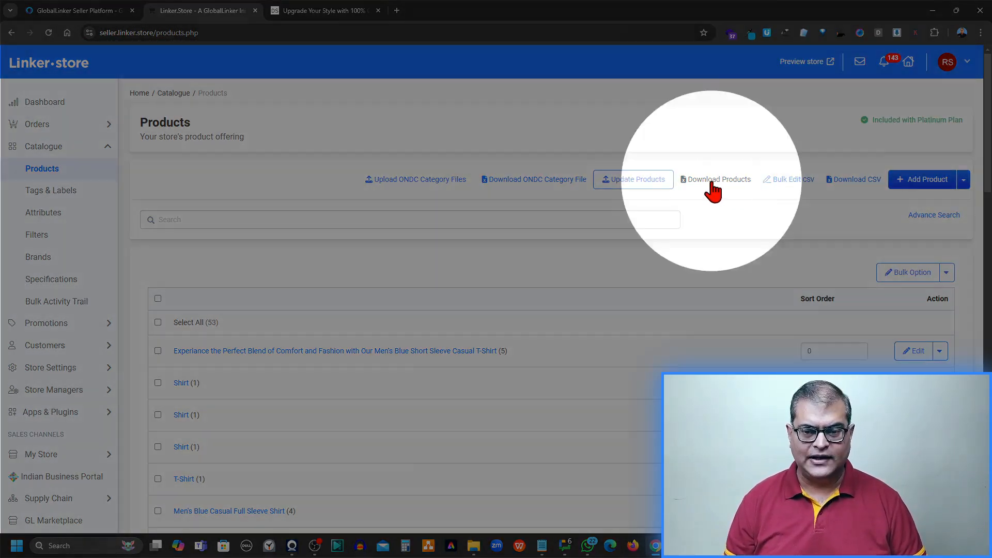
Step: Download the store's product data from the Products page and look over the exported exportProducts.csv spreadsheet
{"action": "left_click", "coordinate": [712, 182]}
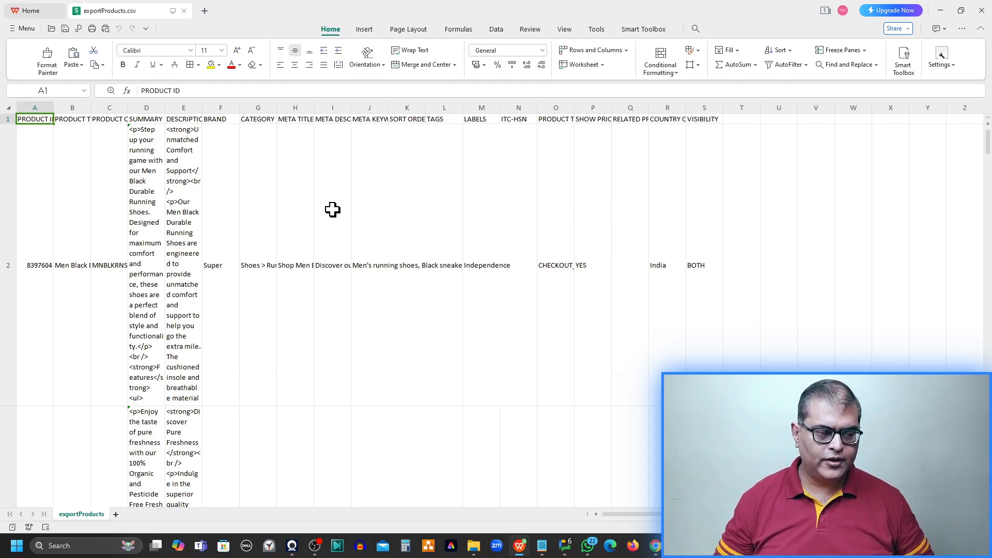
{"action": "scroll", "coordinate": [333, 262], "scroll_direction": "down", "scroll_amount": 3}
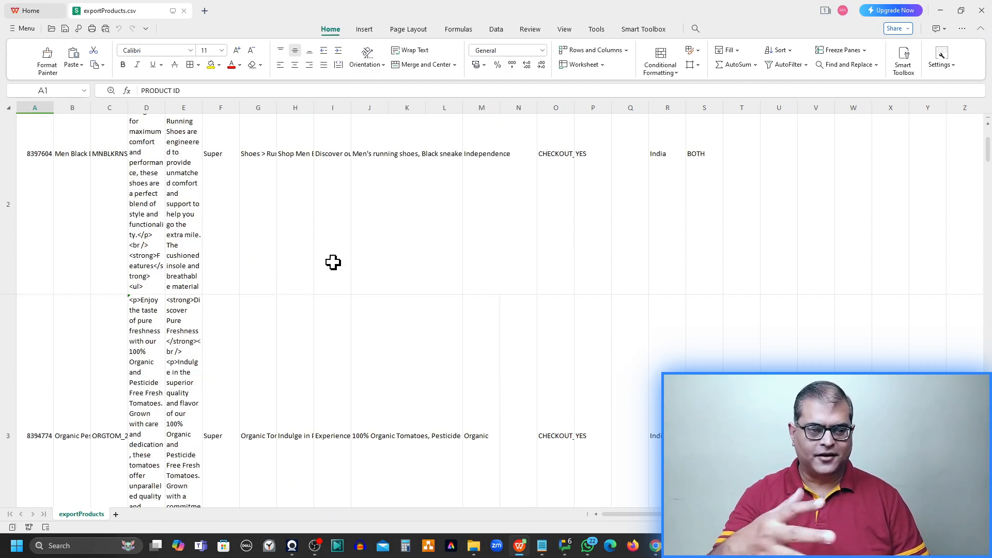
{"action": "scroll", "coordinate": [333, 261], "scroll_direction": "down", "scroll_amount": 2}
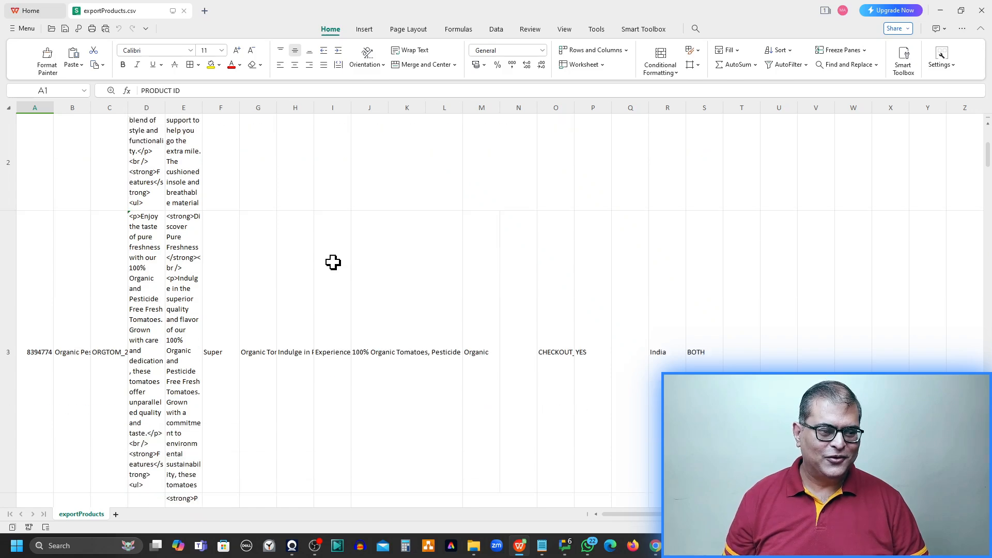
{"action": "scroll", "coordinate": [332, 262], "scroll_direction": "up", "scroll_amount": 4}
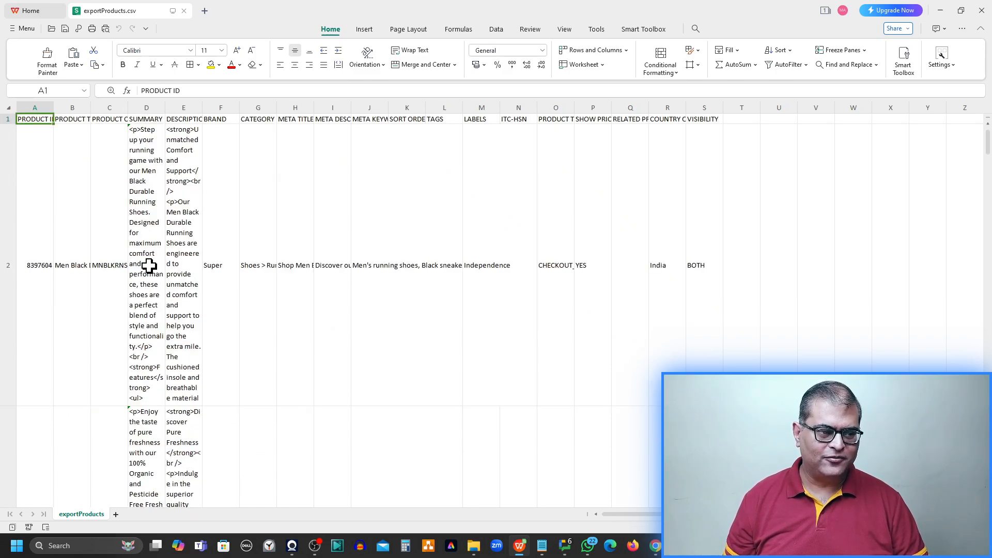
Step: Turn off text wrapping for the entire exportProducts sheet so that the rows become compact
{"action": "left_click", "coordinate": [8, 107]}
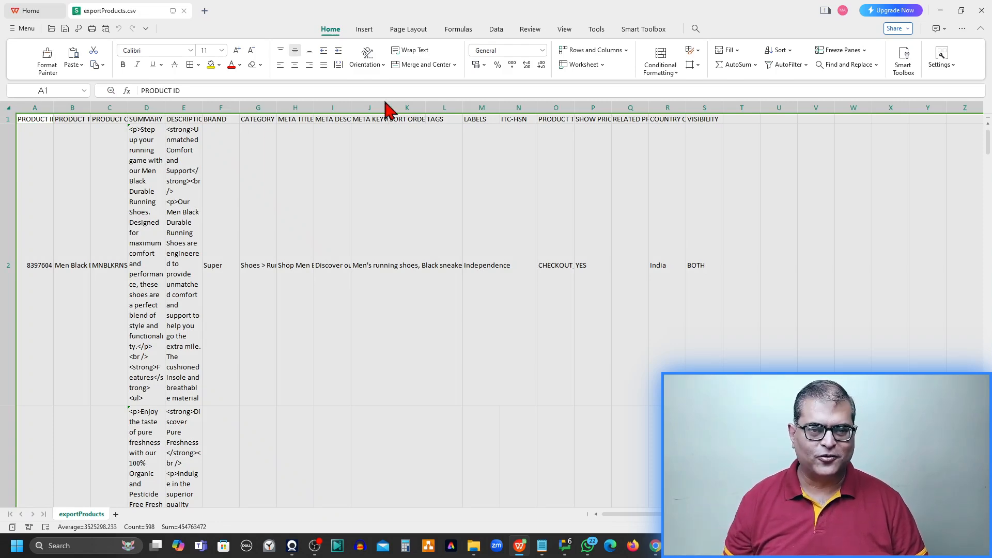
{"action": "left_click", "coordinate": [403, 52]}
{"action": "left_click", "coordinate": [403, 52]}
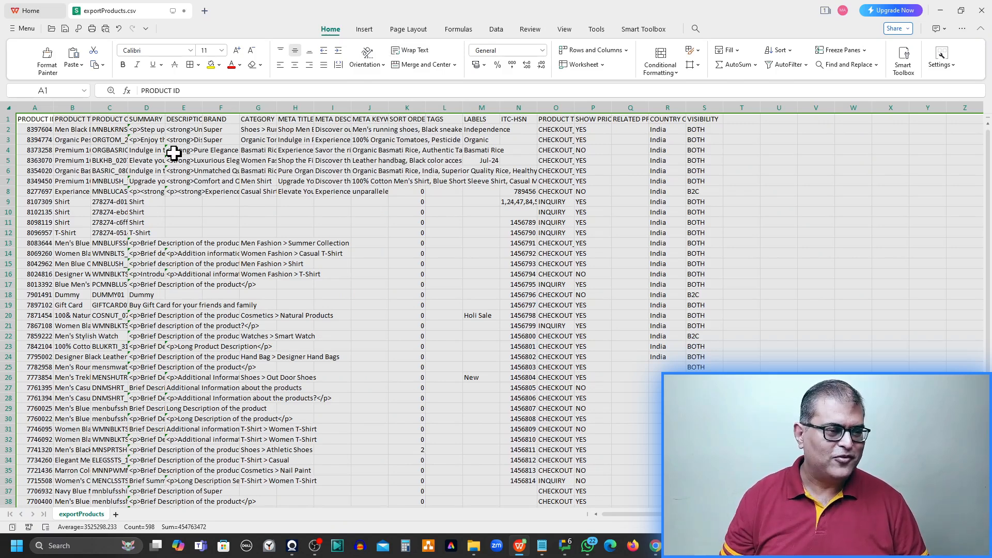
Step: Widen the PRODUCT TITLE column to about twice its width and select the whole column
{"action": "left_click", "coordinate": [61, 128]}
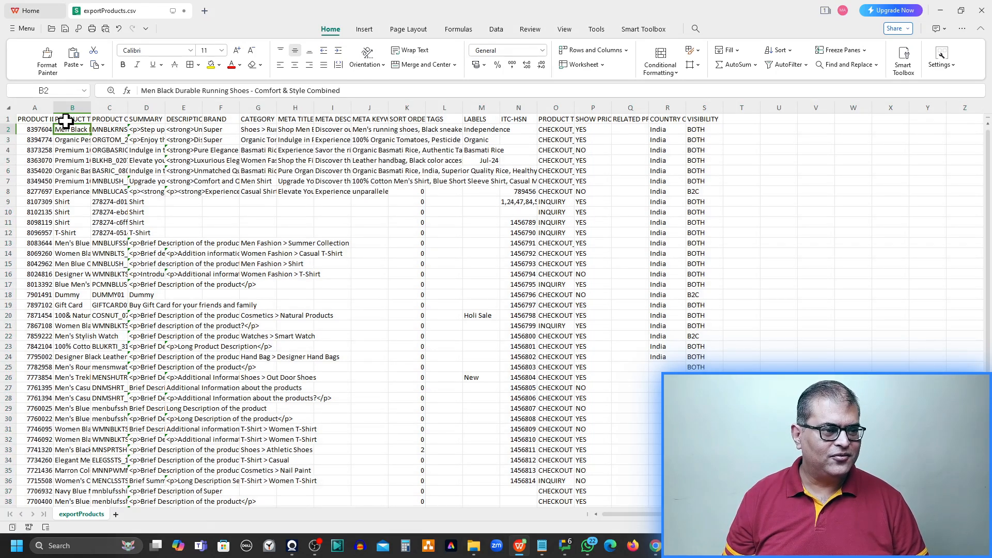
{"action": "left_click", "coordinate": [65, 121]}
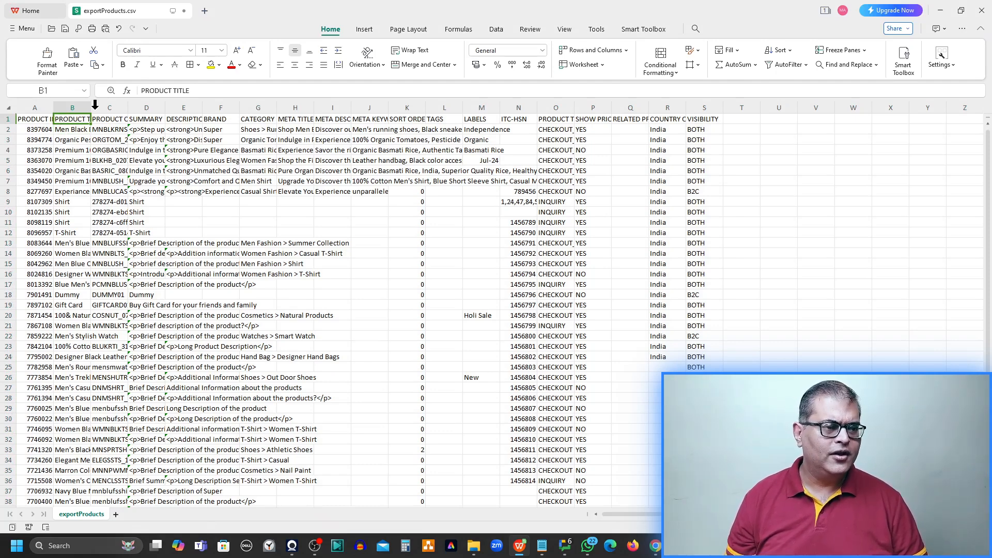
{"action": "left_click_drag", "start_coordinate": [91, 108], "coordinate": [136, 113]}
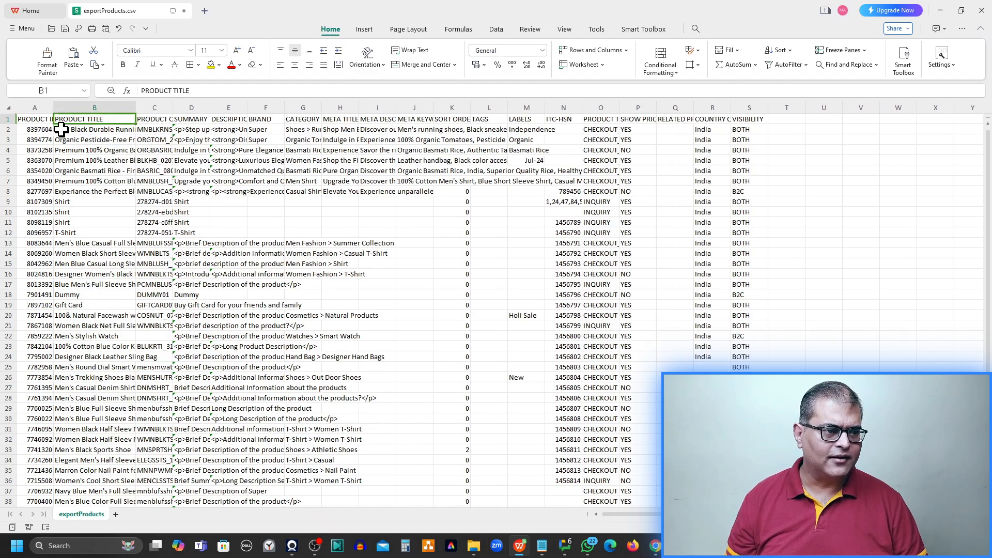
{"action": "left_click", "coordinate": [111, 104]}
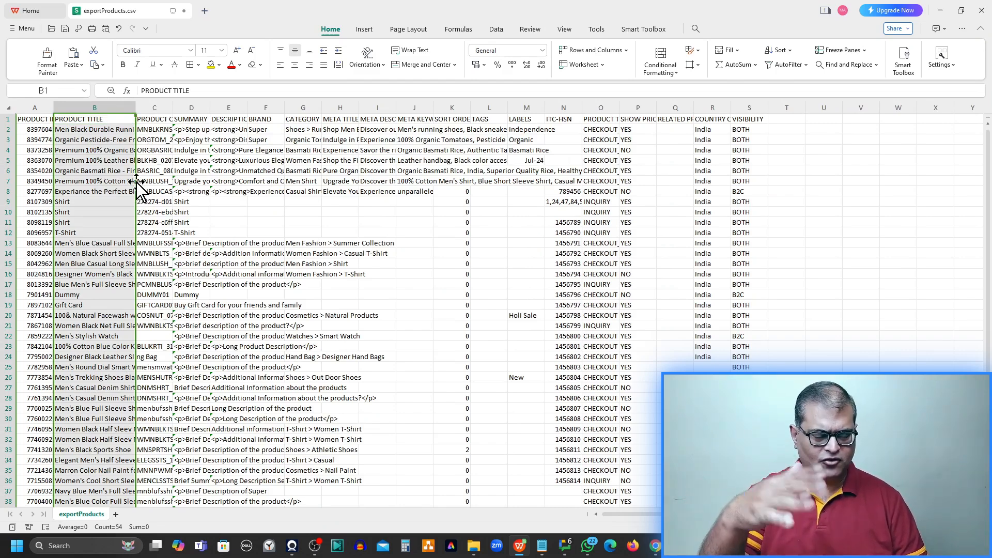
Step: Examine the product code and SUMMARY columns, including the full HTML summary of the first product in D2
{"action": "left_click", "coordinate": [159, 118]}
{"action": "left_click", "coordinate": [206, 120]}
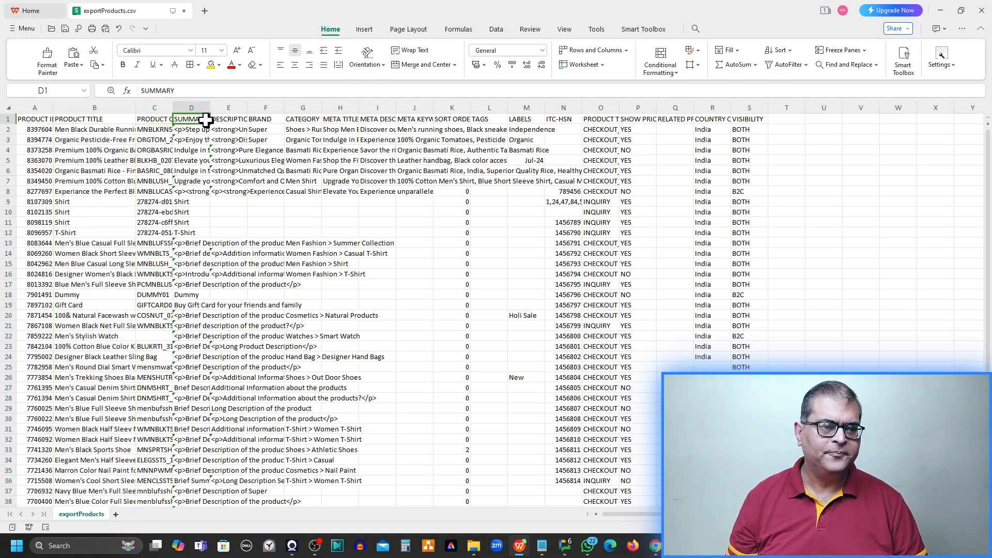
{"action": "left_click", "coordinate": [161, 122]}
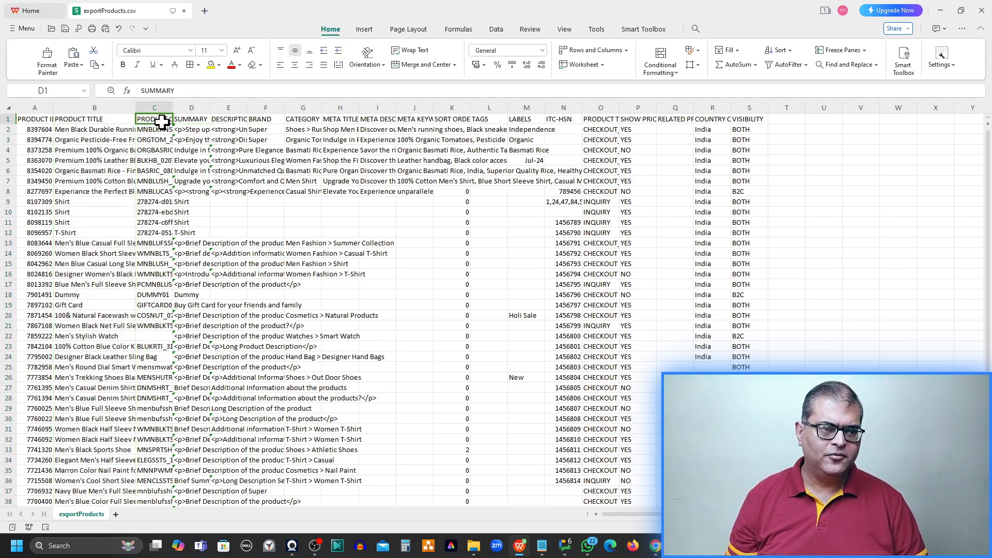
{"action": "left_click", "coordinate": [206, 121]}
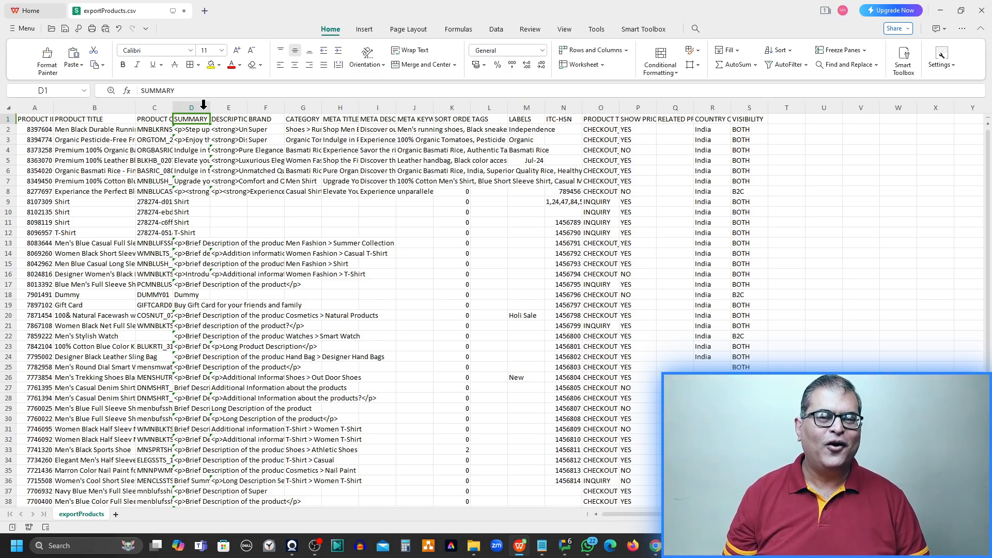
{"action": "left_click", "coordinate": [203, 107]}
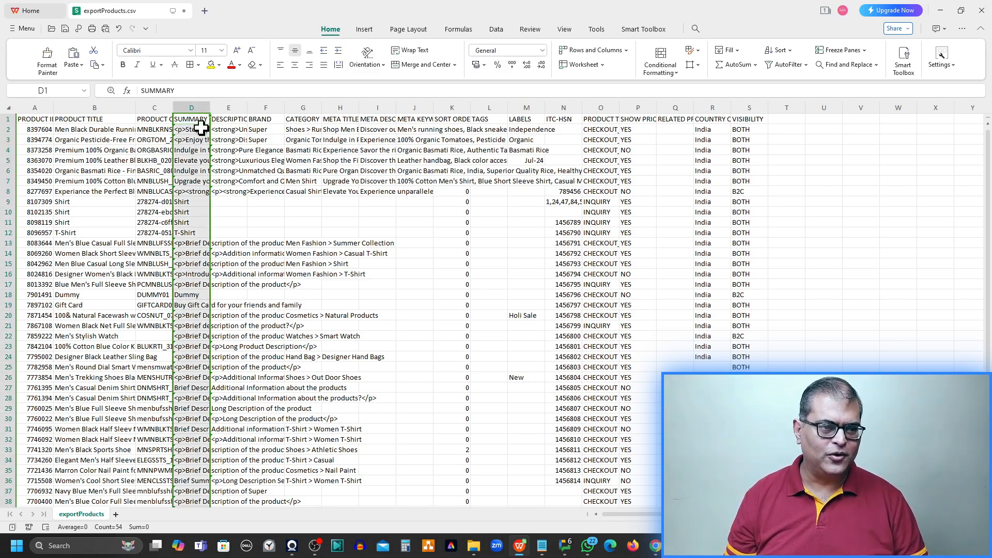
{"action": "left_click", "coordinate": [198, 133]}
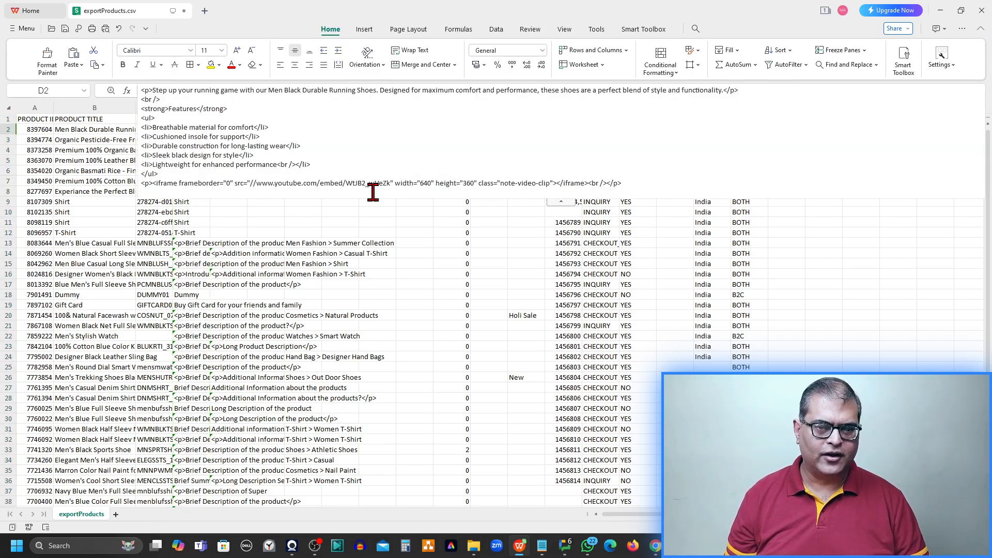
{"action": "left_click", "coordinate": [298, 222]}
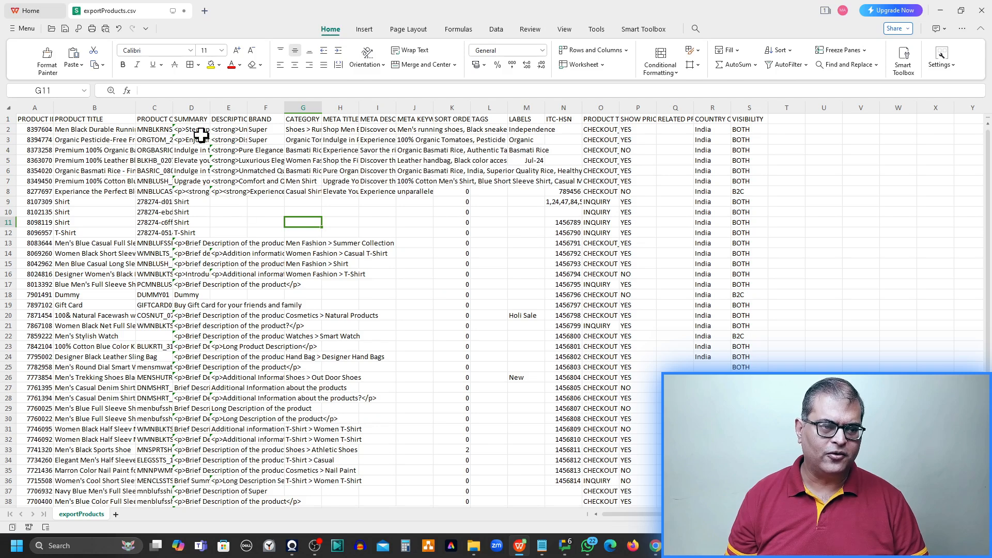
Step: Examine the DESCRIPTION, SUMMARY, ITC-HSN, COUNTRY OF ORIGIN and VISIBILITY columns
{"action": "left_click", "coordinate": [224, 108]}
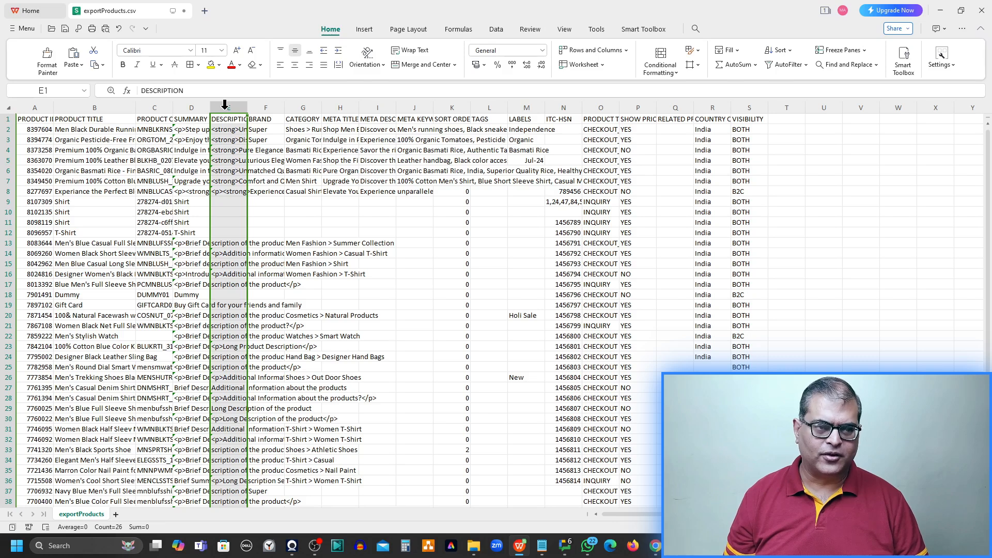
{"action": "left_click", "coordinate": [195, 107]}
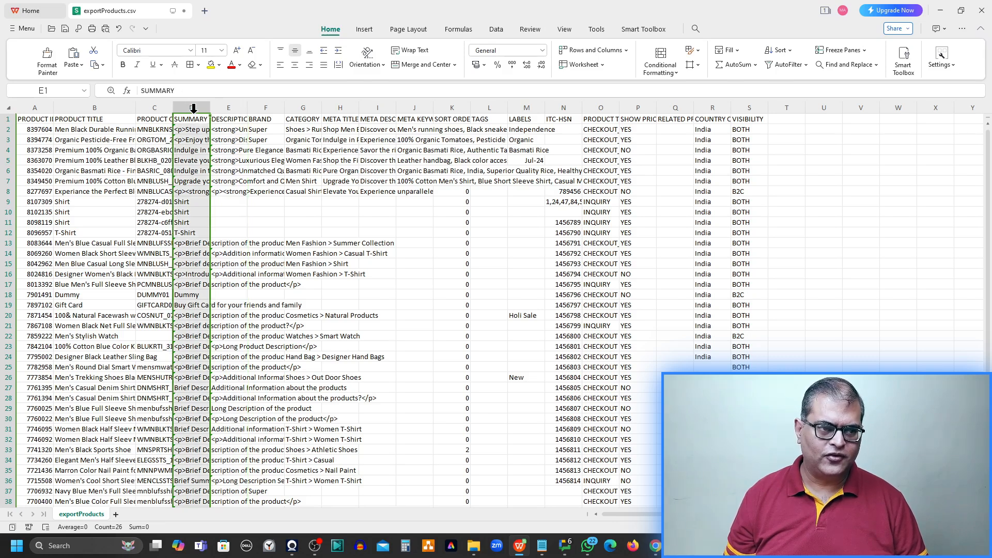
{"action": "left_click", "coordinate": [232, 107]}
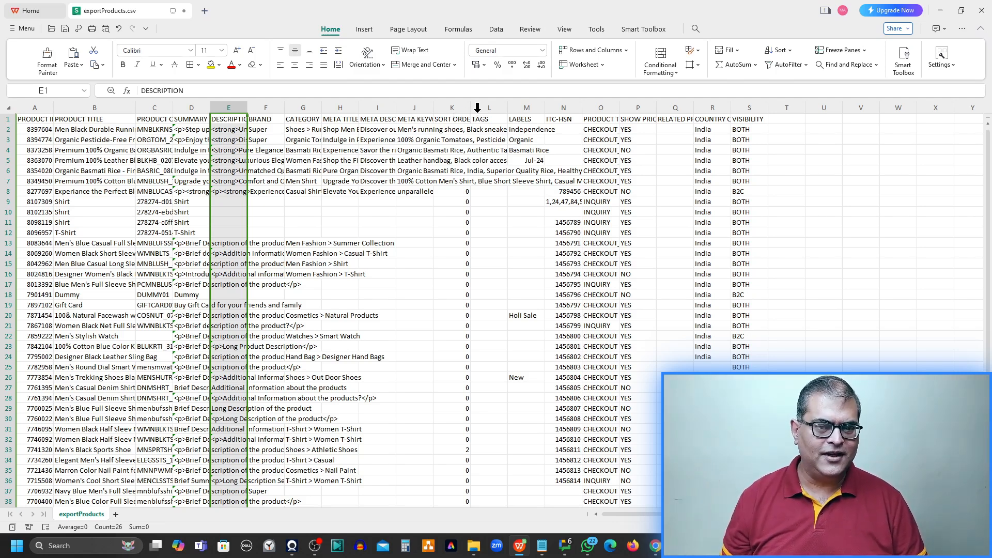
{"action": "left_click", "coordinate": [554, 101]}
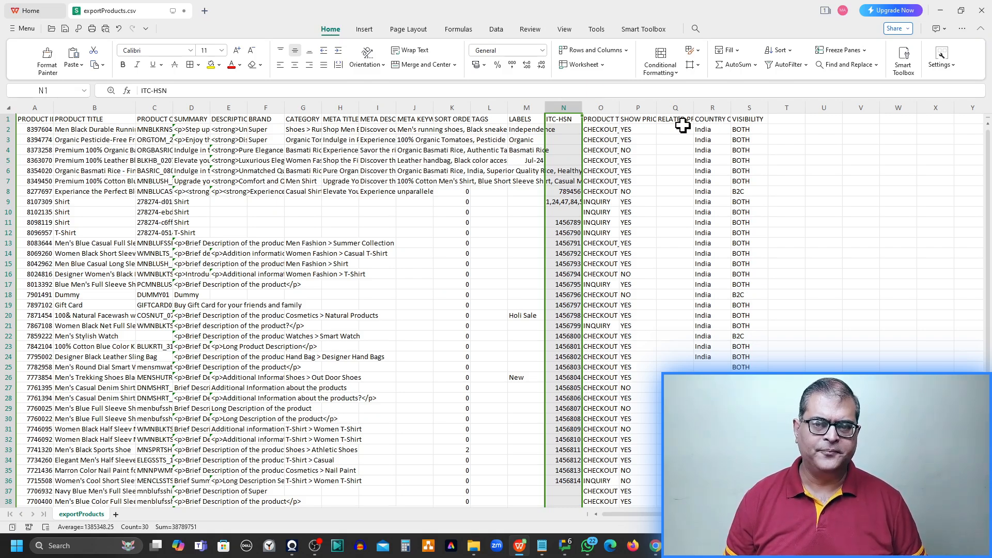
{"action": "left_click", "coordinate": [708, 106]}
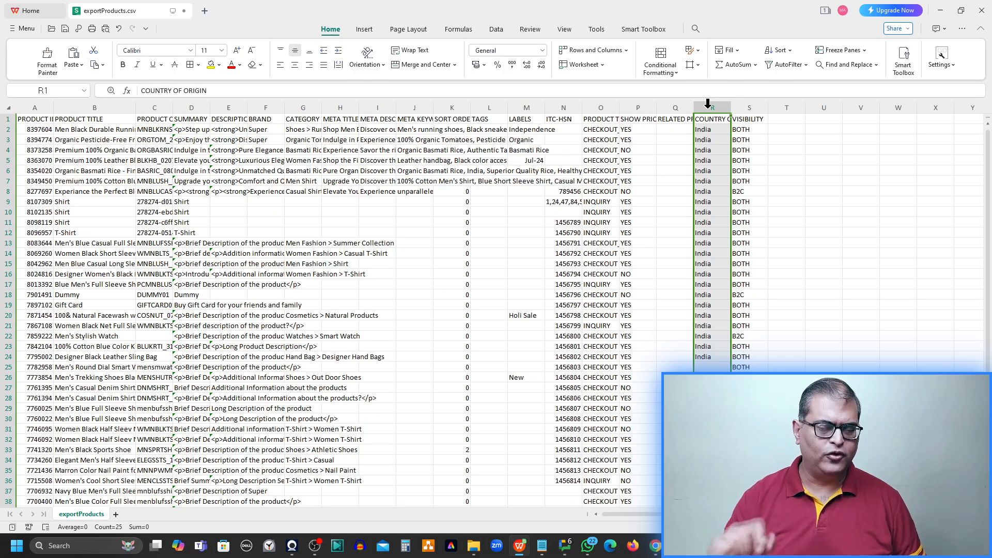
{"action": "left_click", "coordinate": [742, 107]}
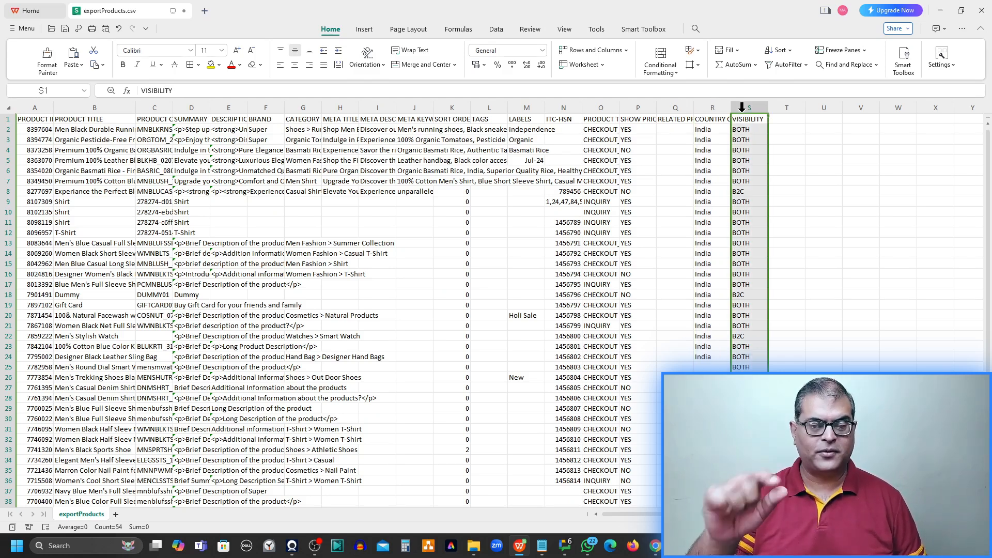
Step: Set the VISIBILITY value in cell S8 to B2B
{"action": "left_click", "coordinate": [739, 130]}
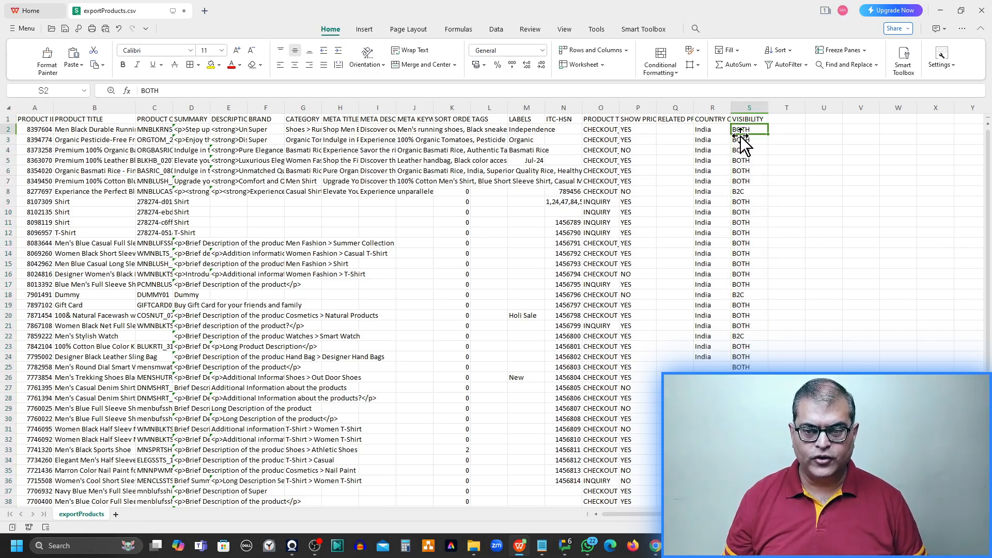
{"action": "left_click", "coordinate": [739, 194]}
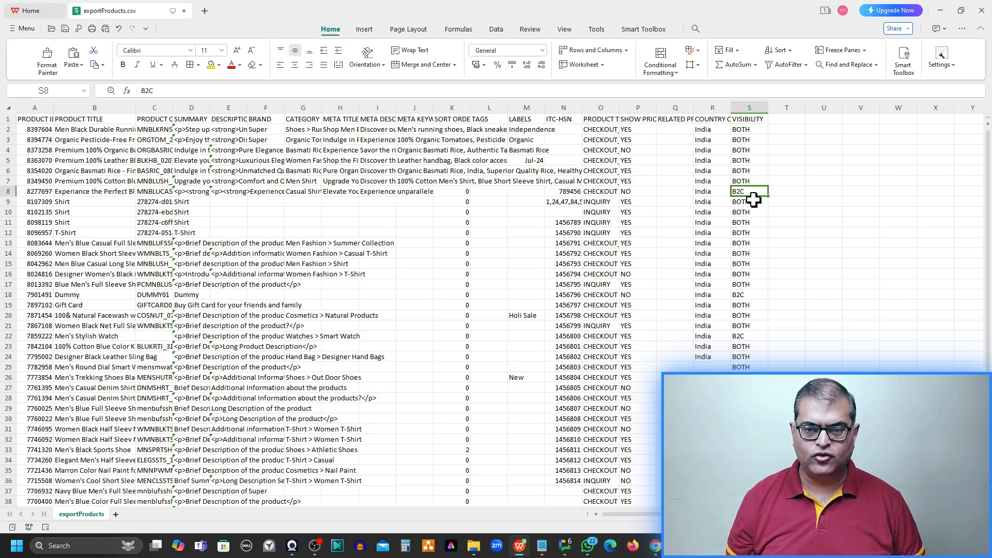
{"action": "type", "text": "B2B"}
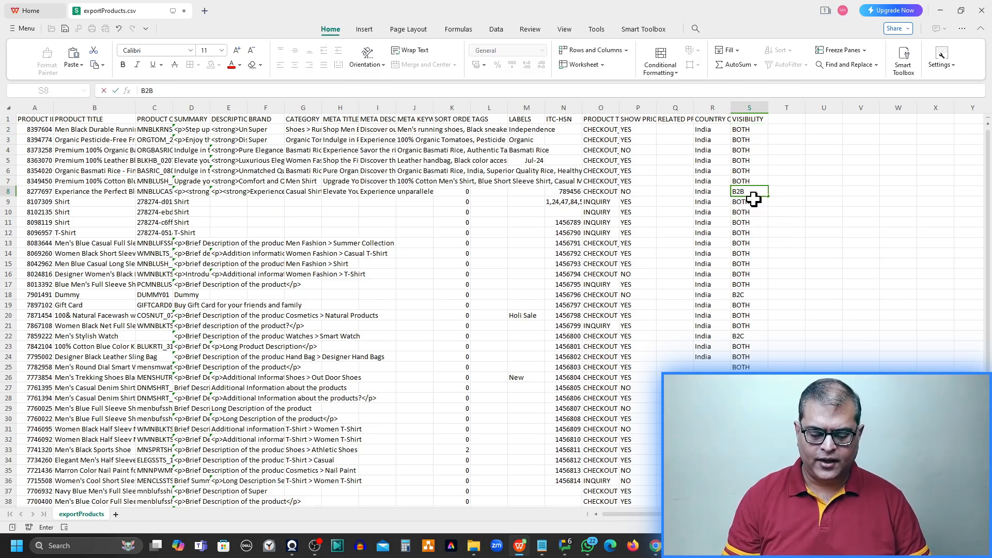
{"action": "key", "text": "Return"}
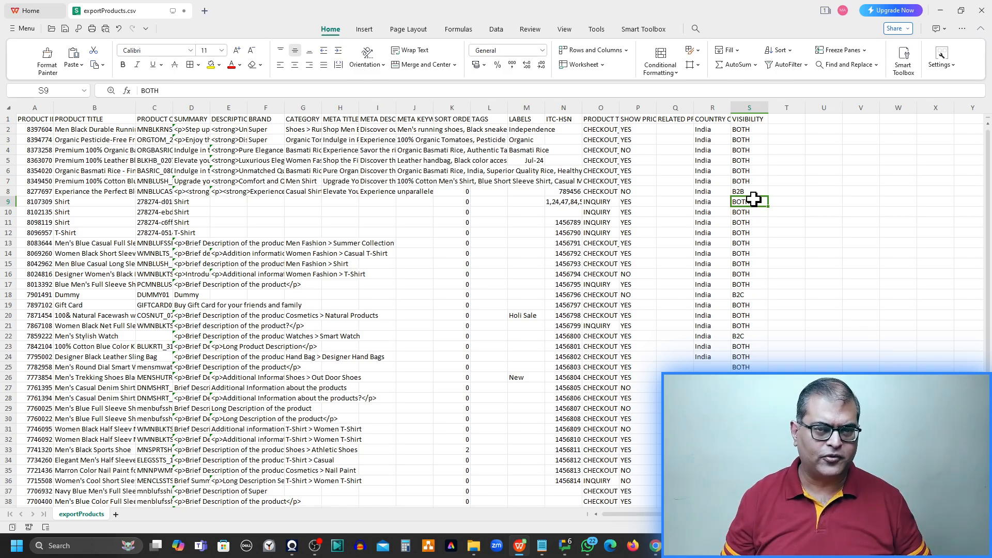
Step: Review the PRODUCT TITLE, SUMMARY, DESCRIPTION and ITC-HSN columns as fields available for bulk editing
{"action": "left_click", "coordinate": [78, 108]}
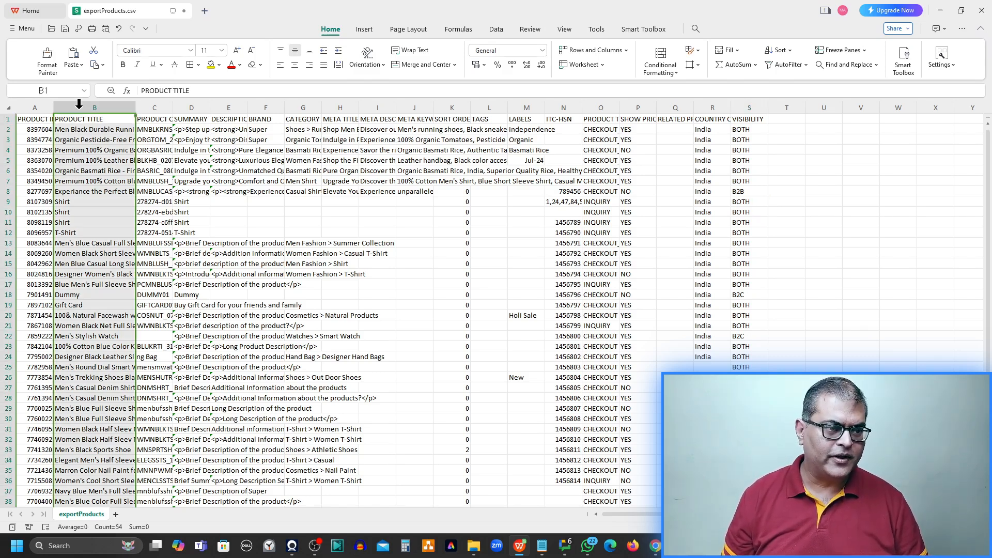
{"action": "left_click", "coordinate": [207, 108]}
{"action": "left_click", "coordinate": [226, 108]}
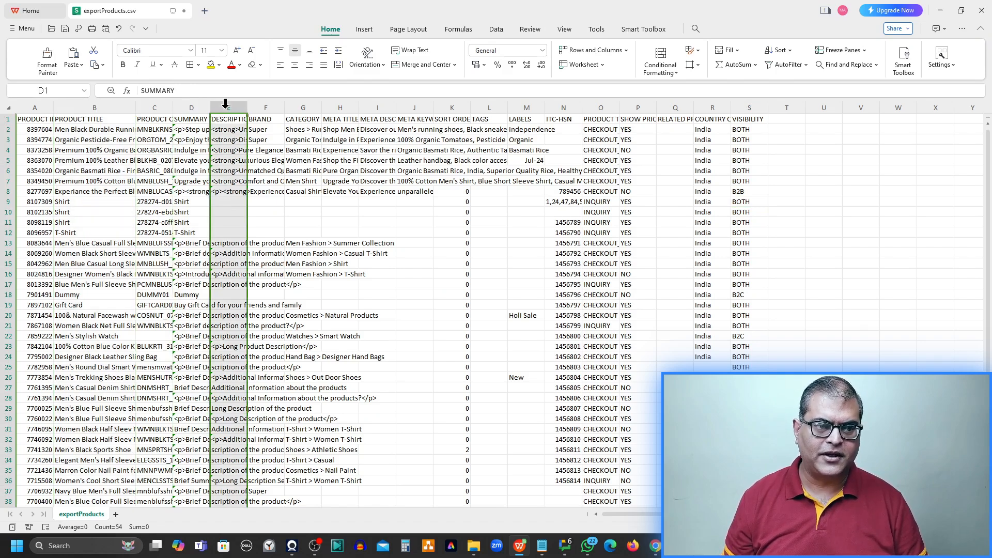
{"action": "left_click", "coordinate": [562, 106]}
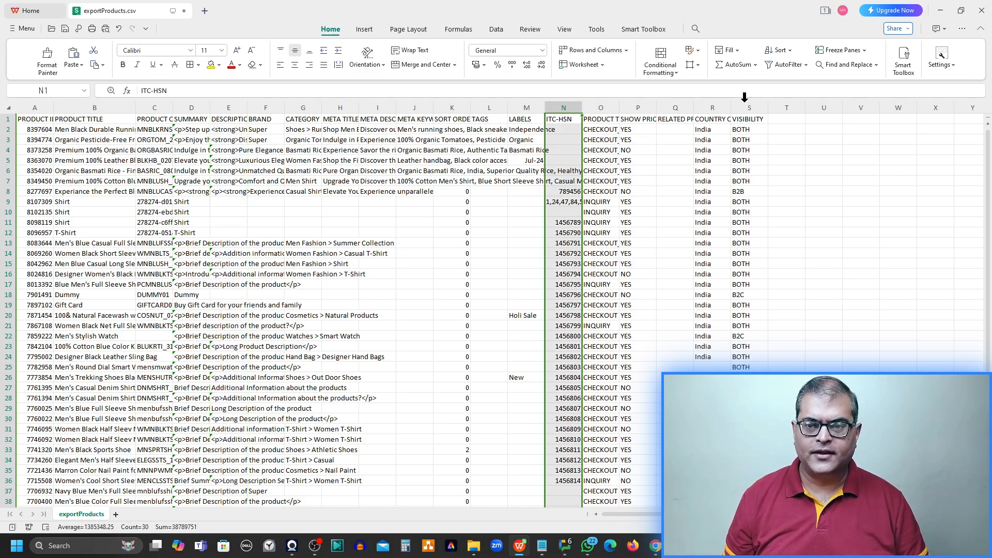
Step: Review the COUNTRY OF ORIGIN and VISIBILITY columns of the product export
{"action": "left_click", "coordinate": [706, 106]}
{"action": "left_click", "coordinate": [753, 104]}
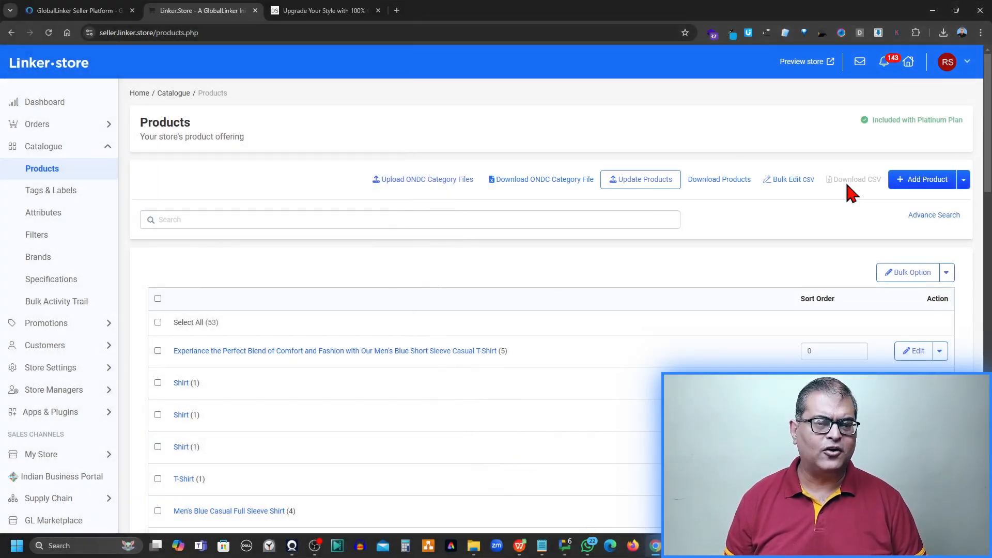
Step: Download the variant CSV from the store's Products page, save it as exportVariant and open it in the spreadsheet program
{"action": "left_click", "coordinate": [848, 186]}
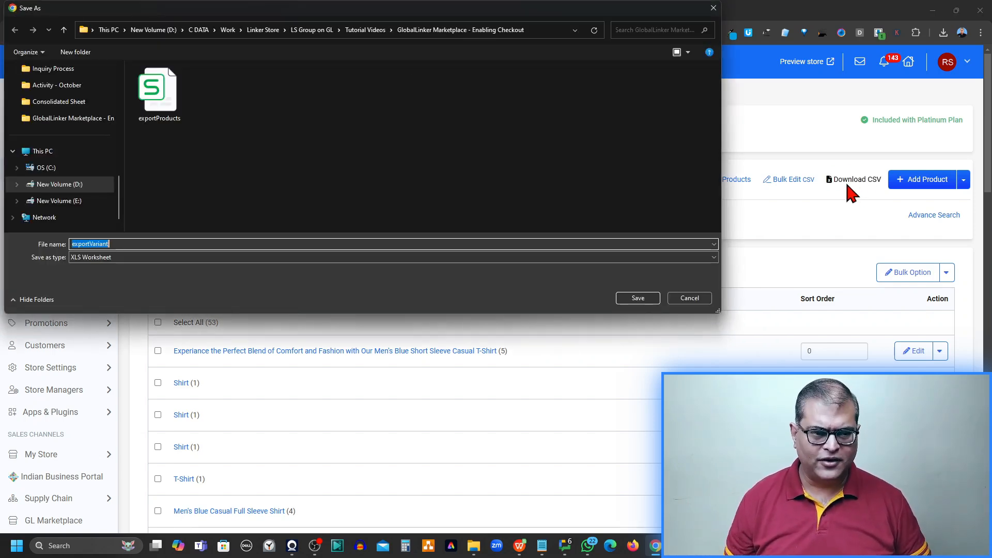
{"action": "left_click", "coordinate": [655, 299]}
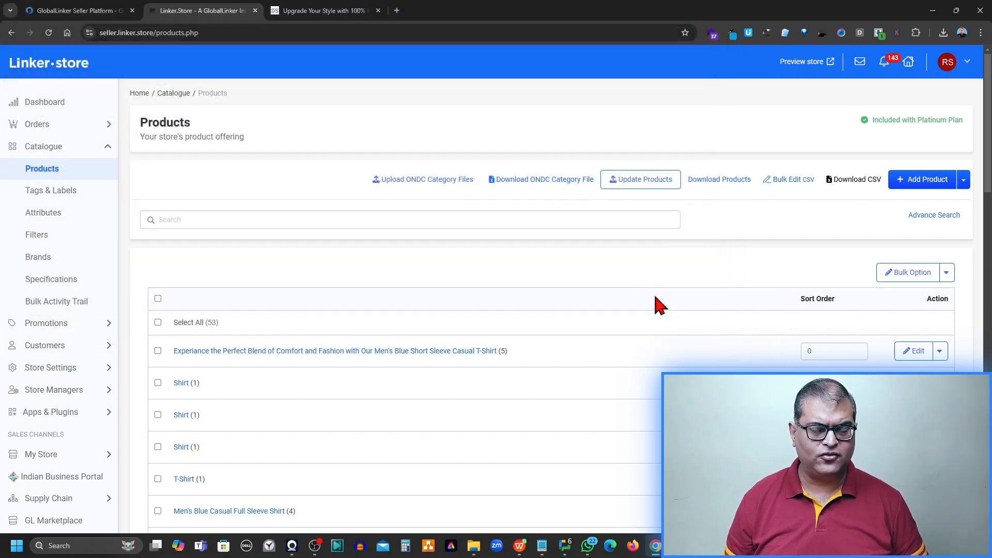
{"action": "left_click", "coordinate": [831, 87]}
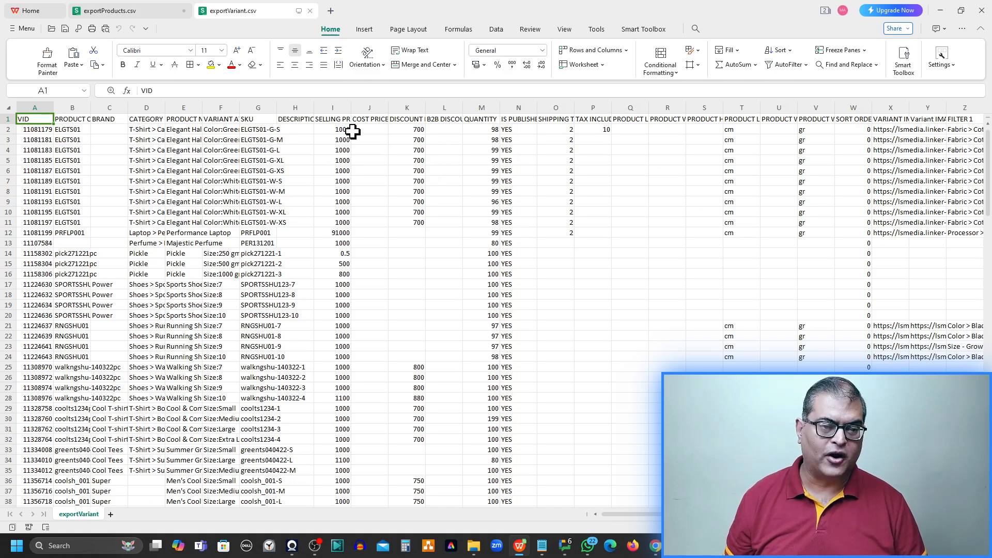
Step: Fit the widths of the SELLING PRICE and DISCOUNT PRICE columns to their contents
{"action": "left_click", "coordinate": [343, 106]}
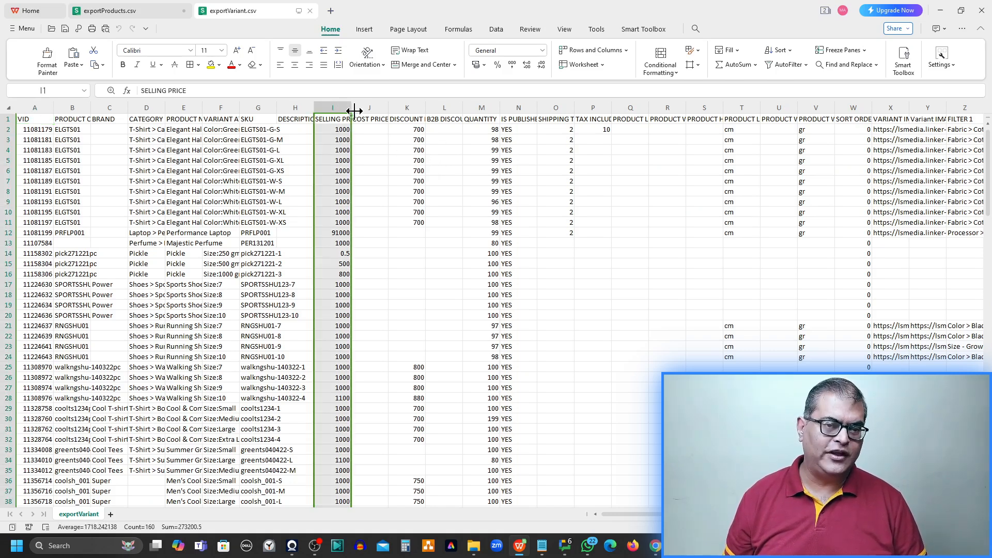
{"action": "double_click", "coordinate": [352, 107]}
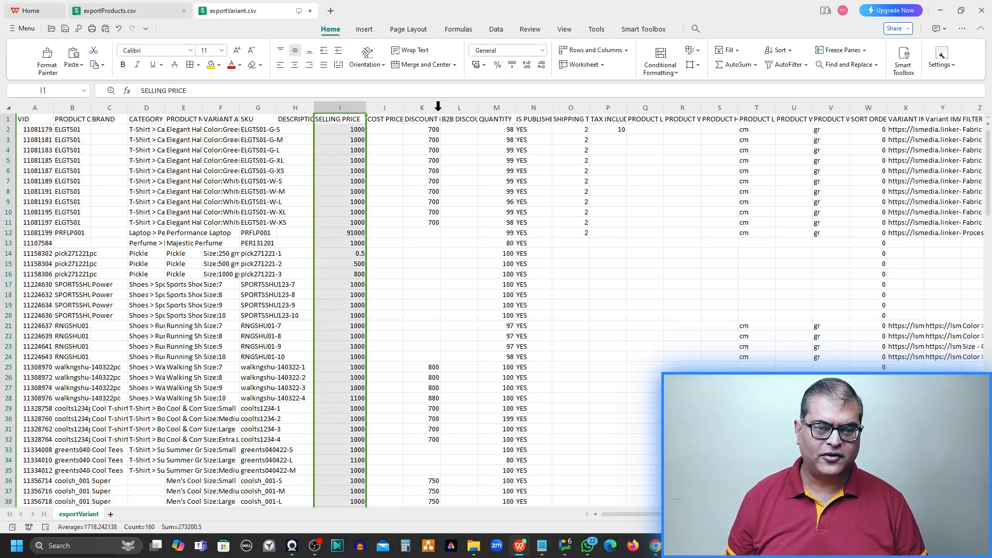
{"action": "double_click", "coordinate": [441, 107]}
Step: Compare the first variant's selling price in I2 with its discount price in K2, and examine the DISCOUNT PRICE column
{"action": "left_click", "coordinate": [323, 128]}
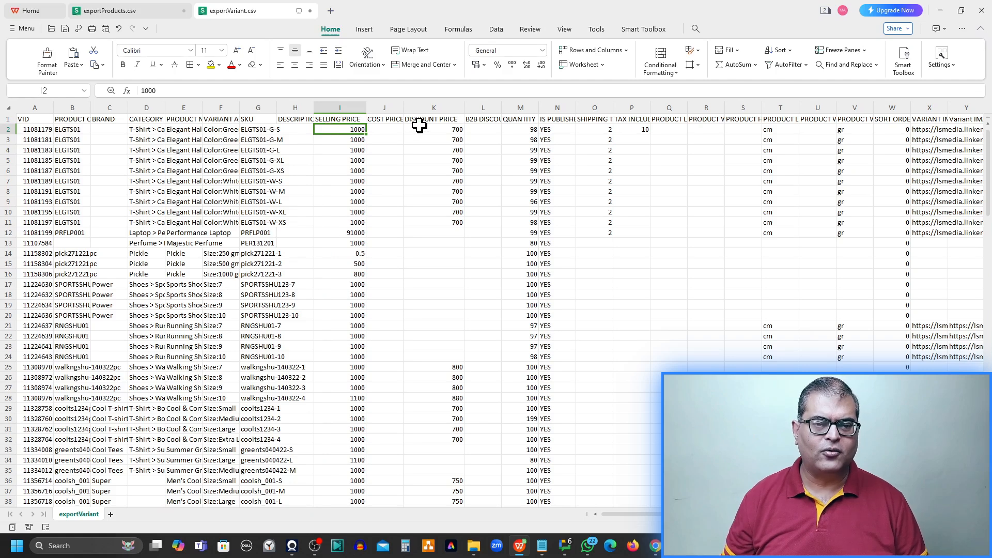
{"action": "left_click", "coordinate": [443, 130]}
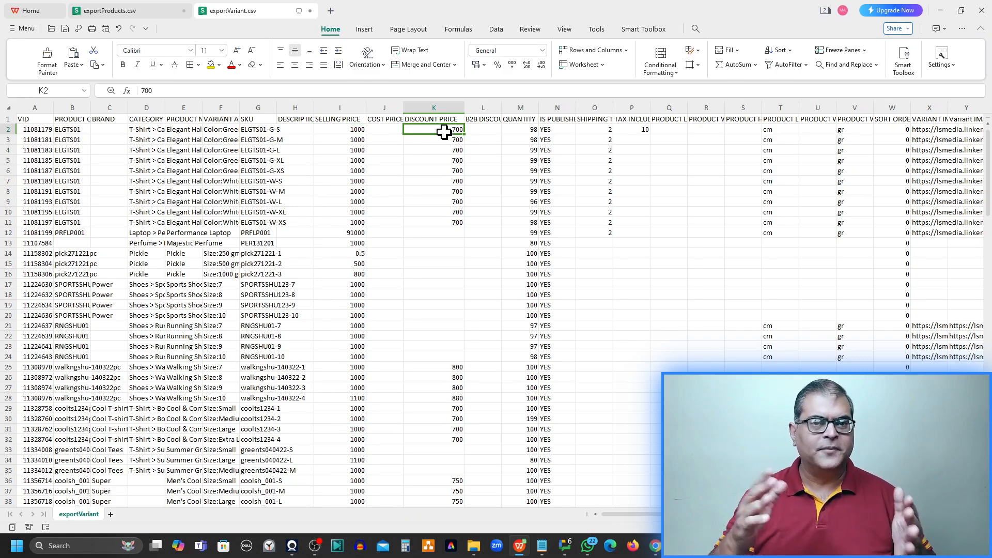
{"action": "left_click", "coordinate": [355, 130]}
{"action": "left_click", "coordinate": [443, 132]}
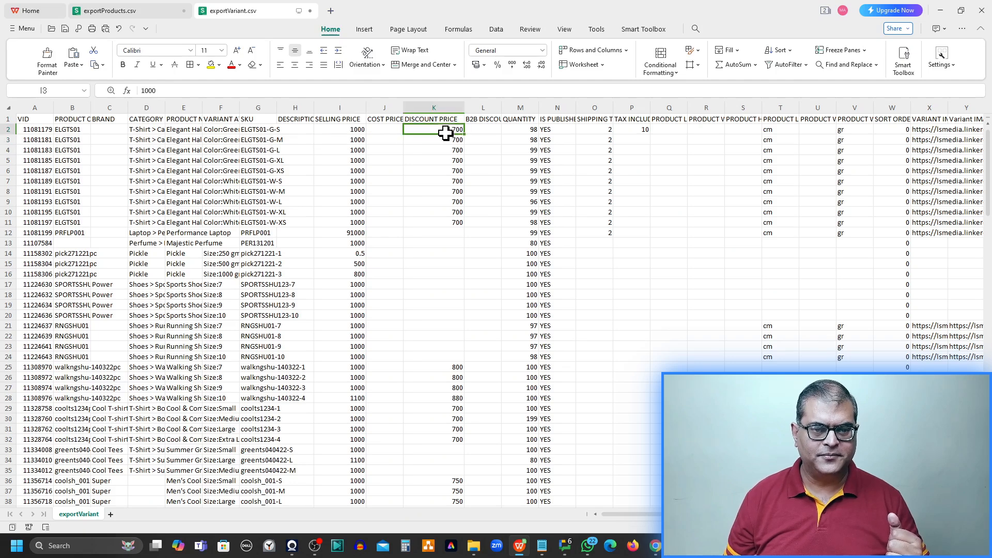
{"action": "left_click", "coordinate": [357, 131]}
{"action": "left_click", "coordinate": [454, 131]}
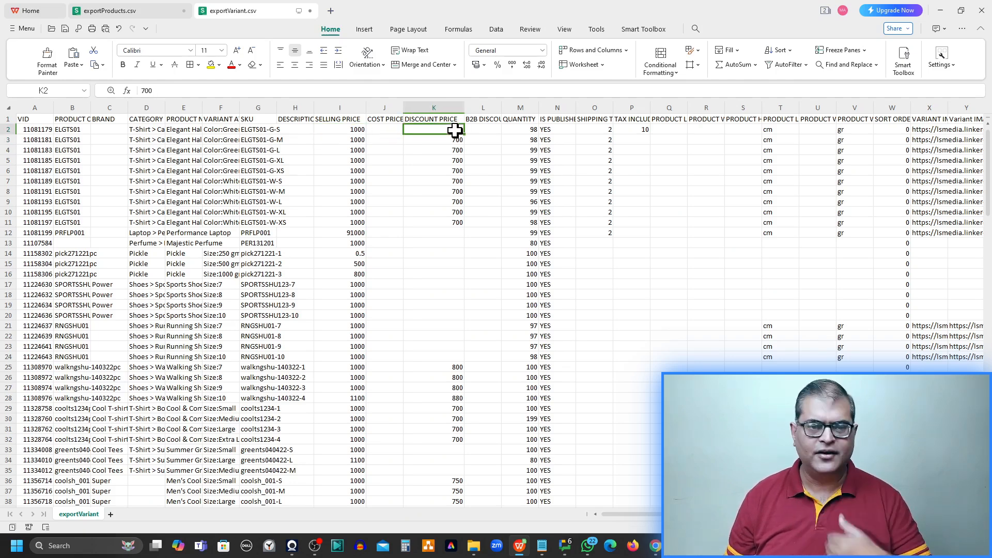
{"action": "left_click", "coordinate": [449, 103]}
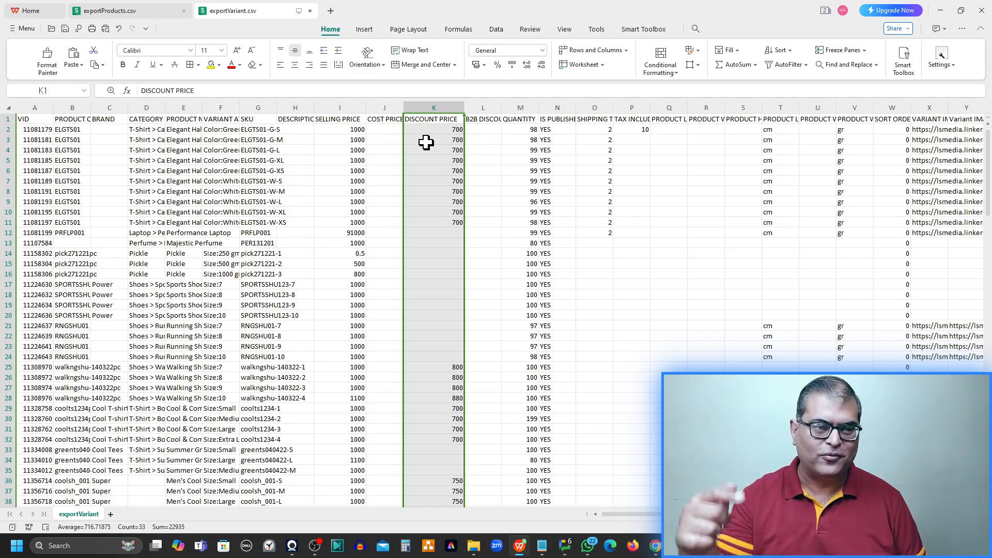
Step: Widen the PRODUCT NAME column and check the first variant's SKU in G2
{"action": "left_click", "coordinate": [194, 129]}
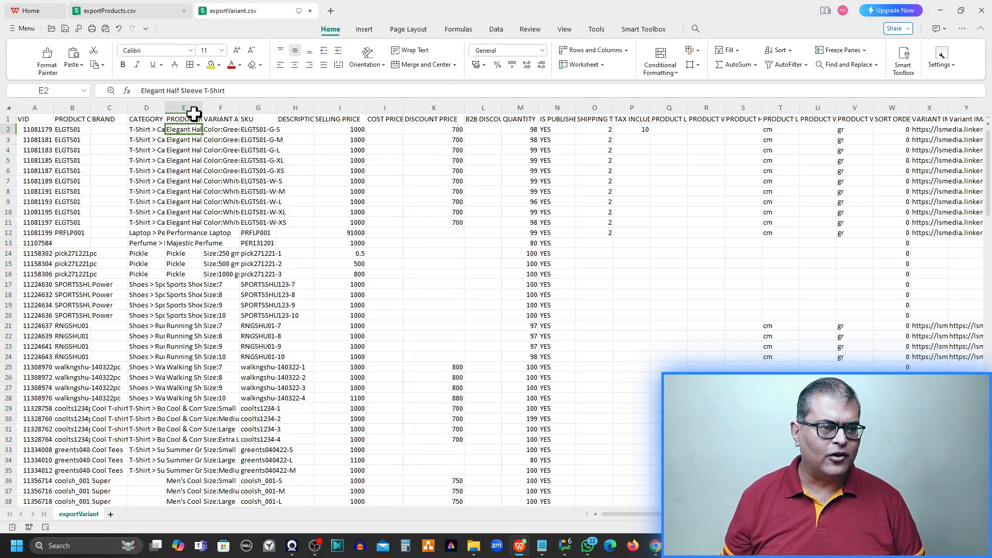
{"action": "left_click_drag", "start_coordinate": [202, 107], "coordinate": [216, 107]}
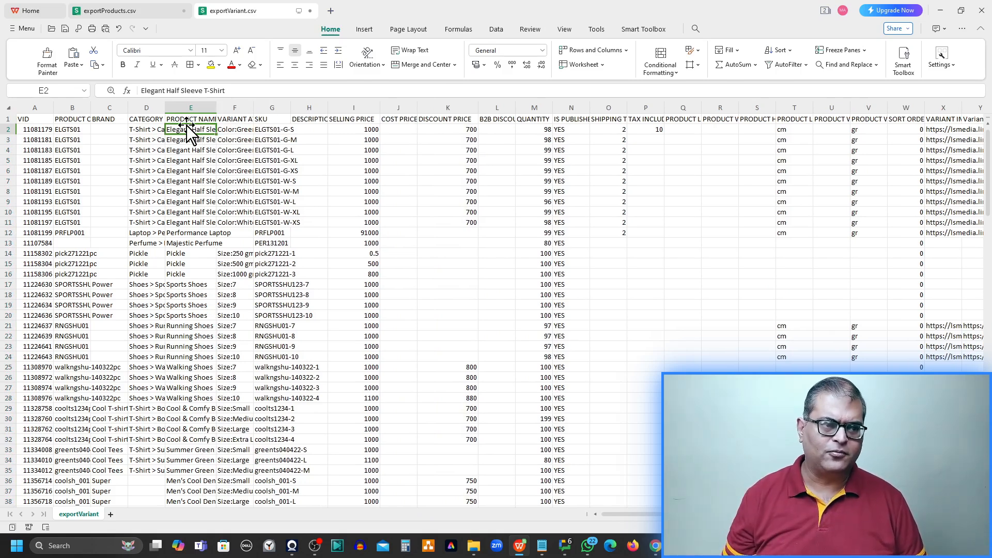
{"action": "left_click", "coordinate": [256, 131]}
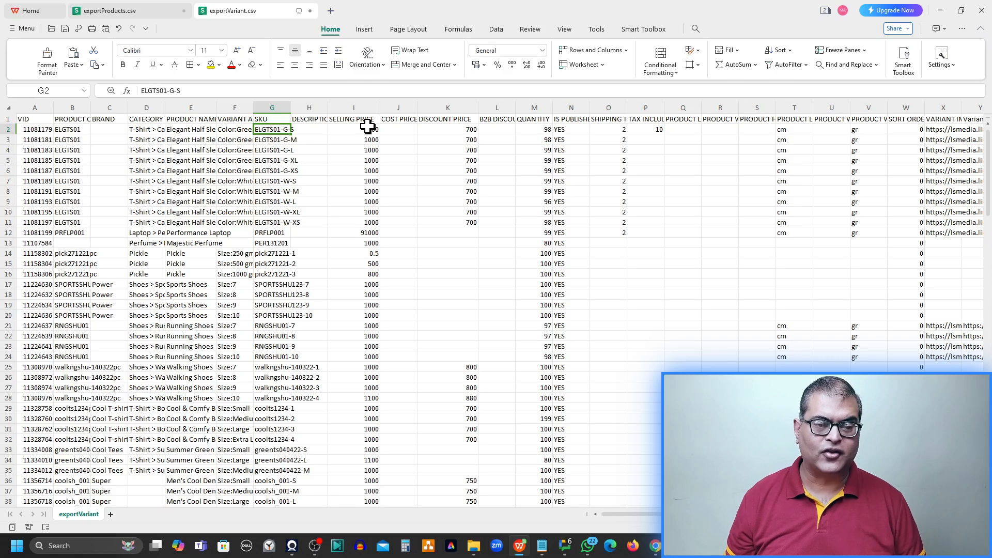
Step: Examine the SELLING PRICE, DISCOUNT PRICE and QUANTITY columns, including the first variant's quantity in M2
{"action": "left_click", "coordinate": [365, 102]}
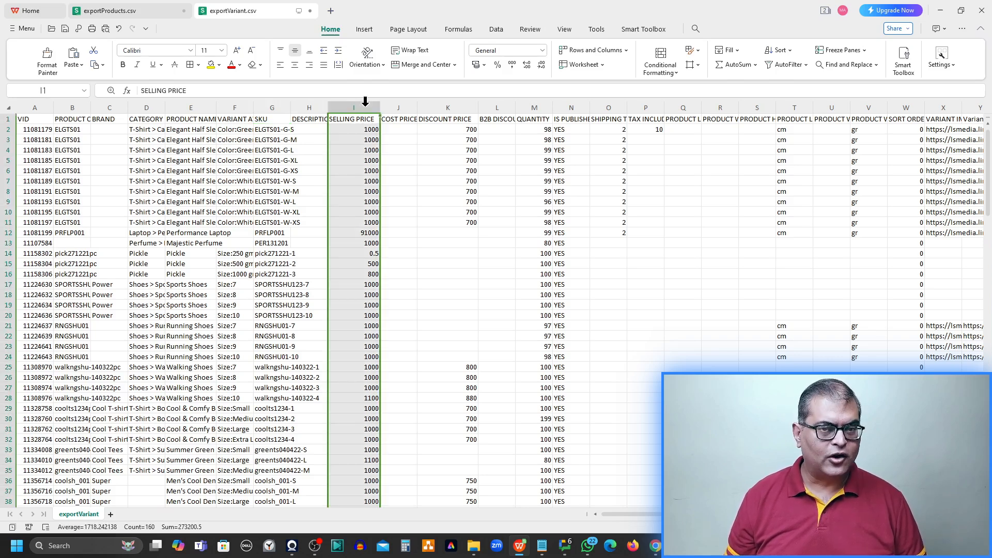
{"action": "left_click", "coordinate": [465, 107]}
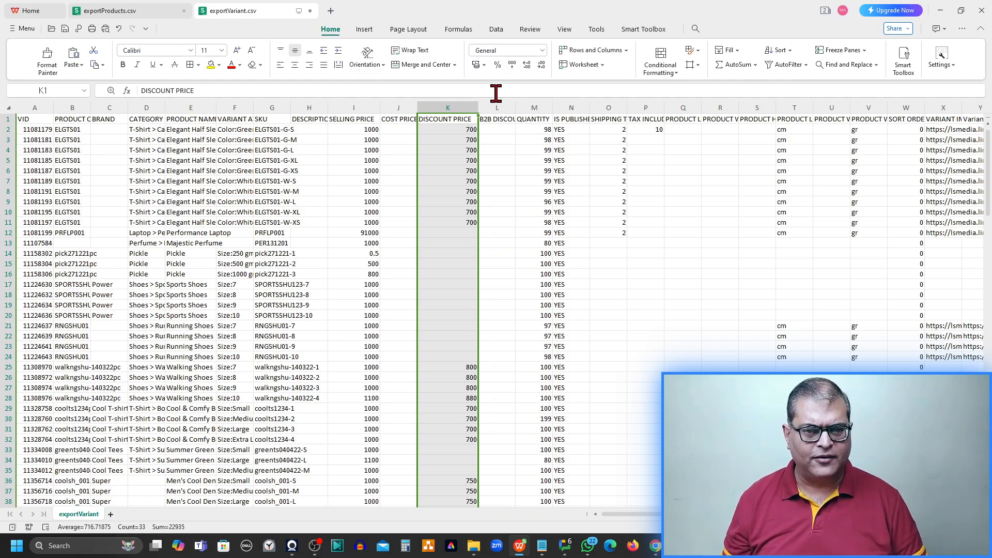
{"action": "left_click", "coordinate": [540, 104]}
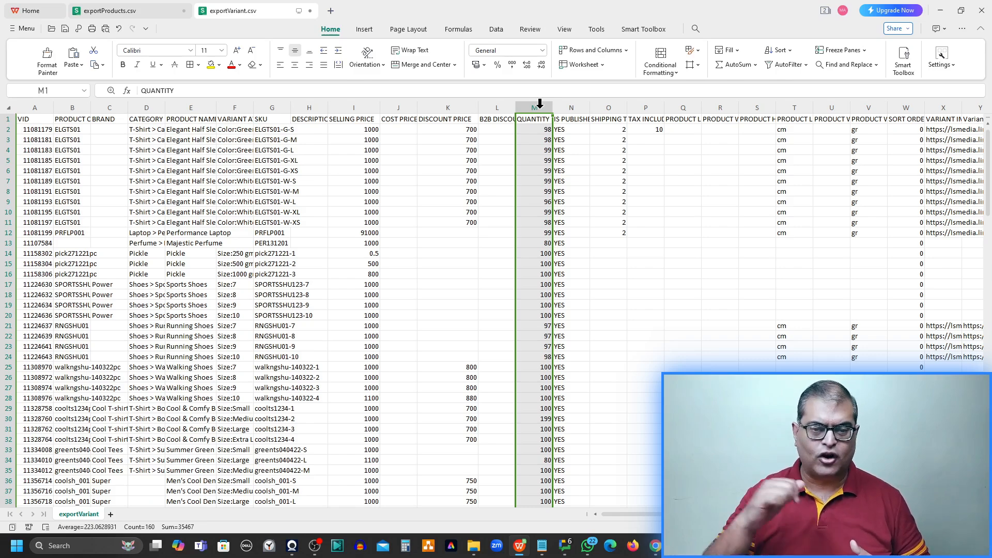
{"action": "left_click", "coordinate": [540, 133]}
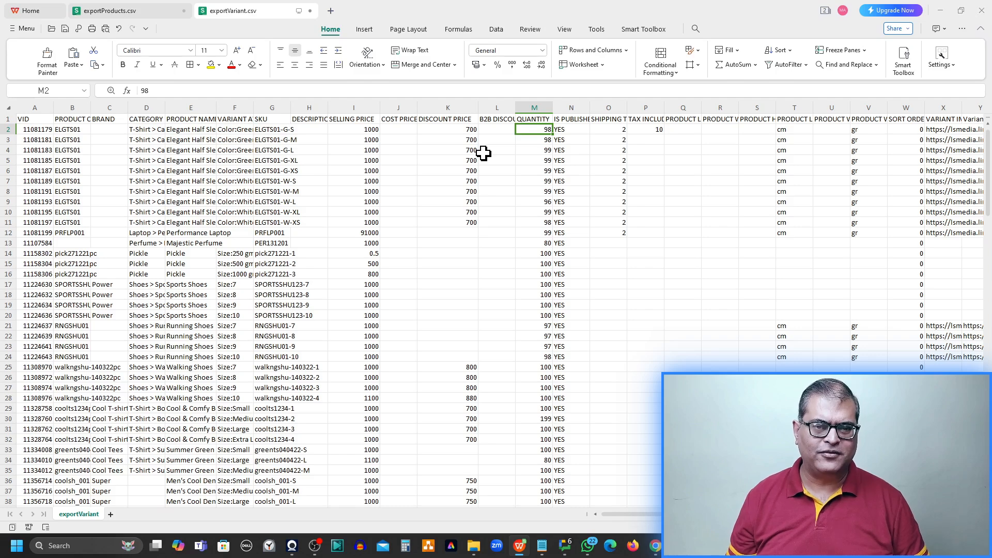
{"action": "key", "text": "alt+Tab"}
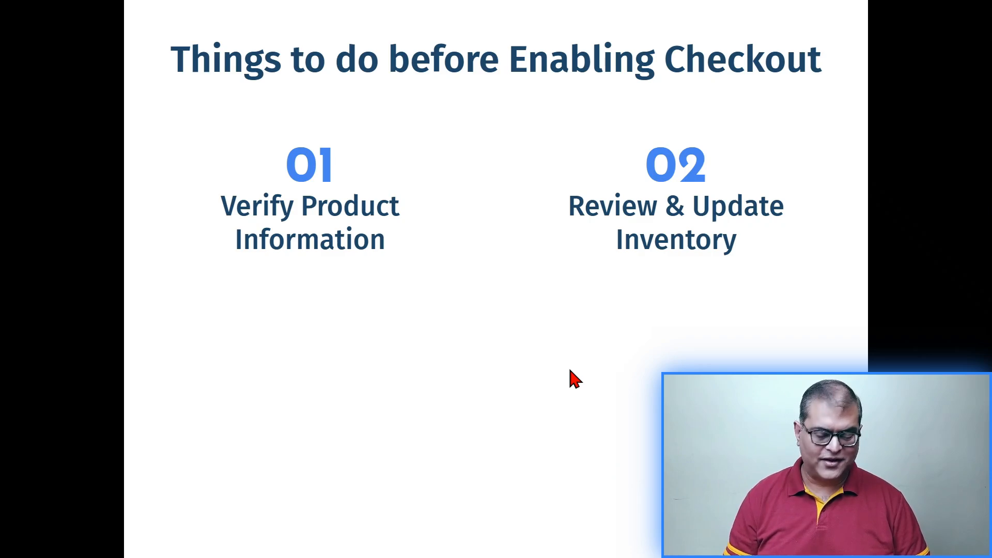
{"action": "left_click", "coordinate": [570, 370]}
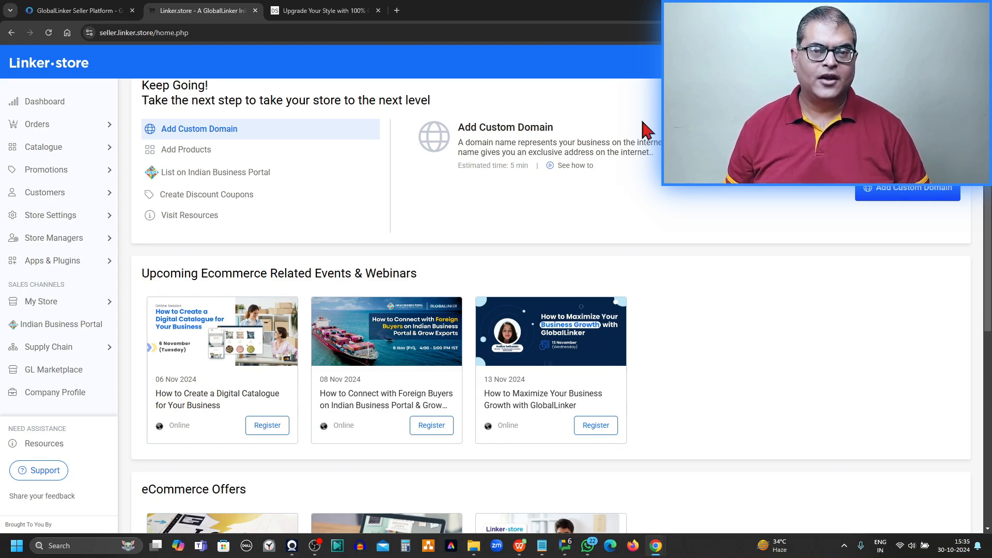
Step: Open the Shipping page of the Linker.store store settings and show the list of shipping zones
{"action": "left_click", "coordinate": [73, 222]}
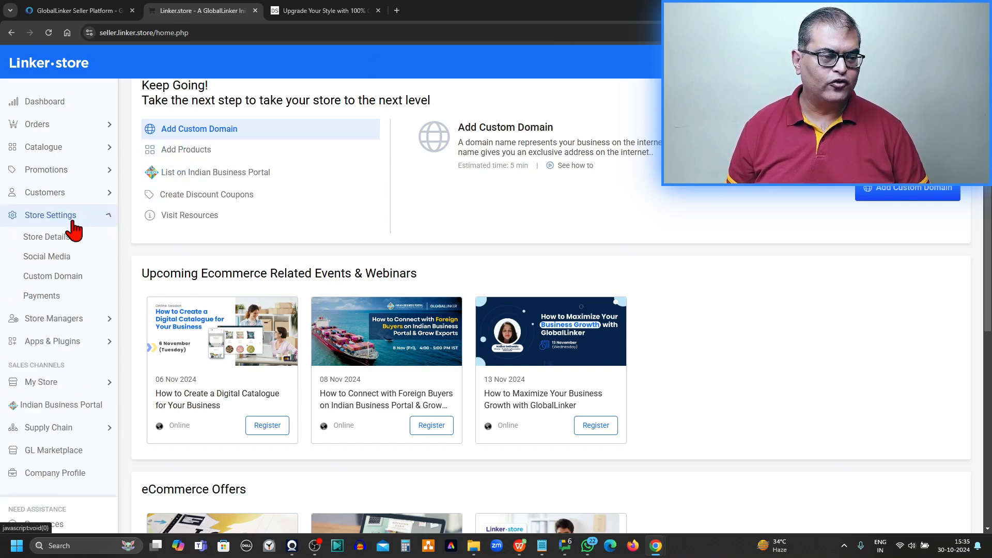
{"action": "left_click", "coordinate": [59, 321]}
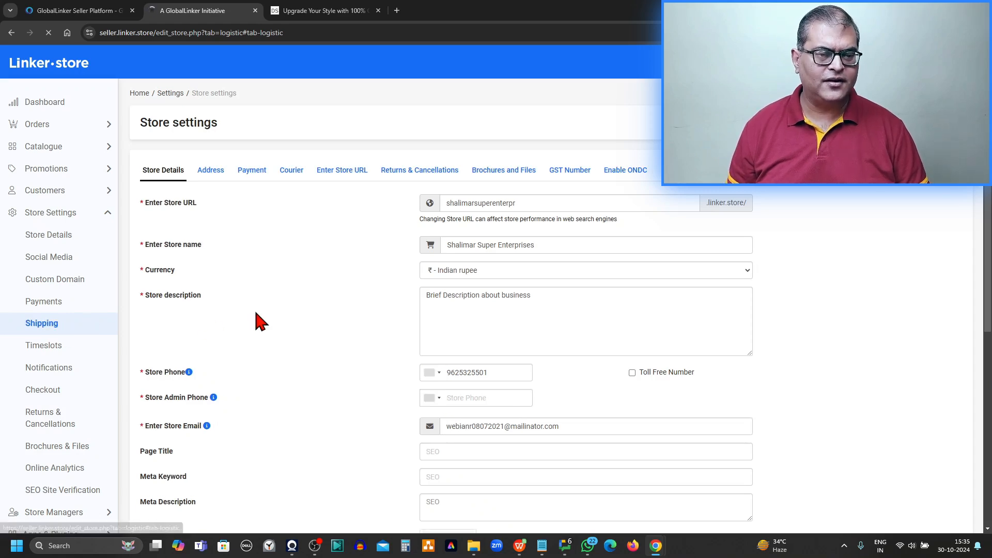
{"action": "scroll", "coordinate": [258, 322], "scroll_direction": "up", "scroll_amount": 3}
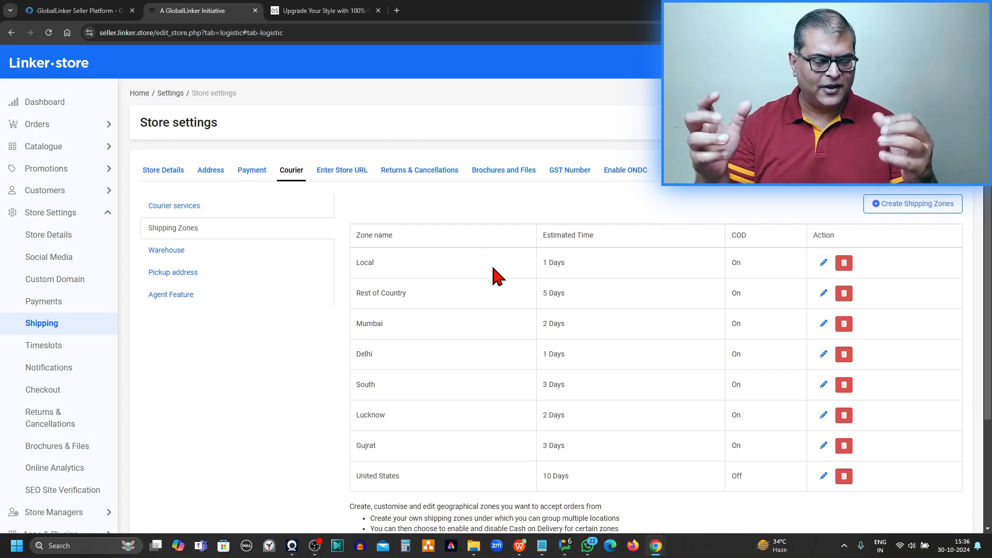
Step: Start a new location-based shipping zone and set its accepted country to India
{"action": "left_click", "coordinate": [897, 207]}
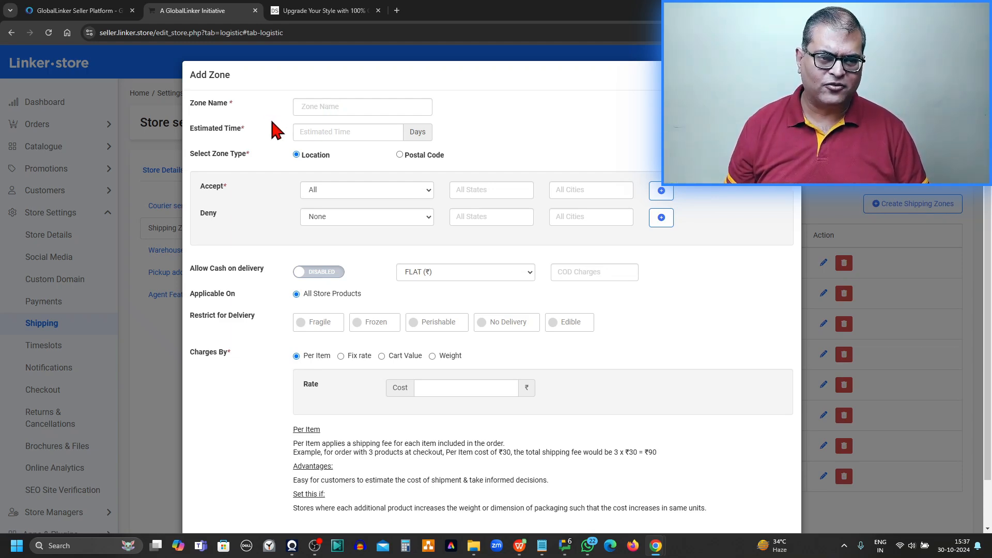
{"action": "left_click", "coordinate": [320, 131]}
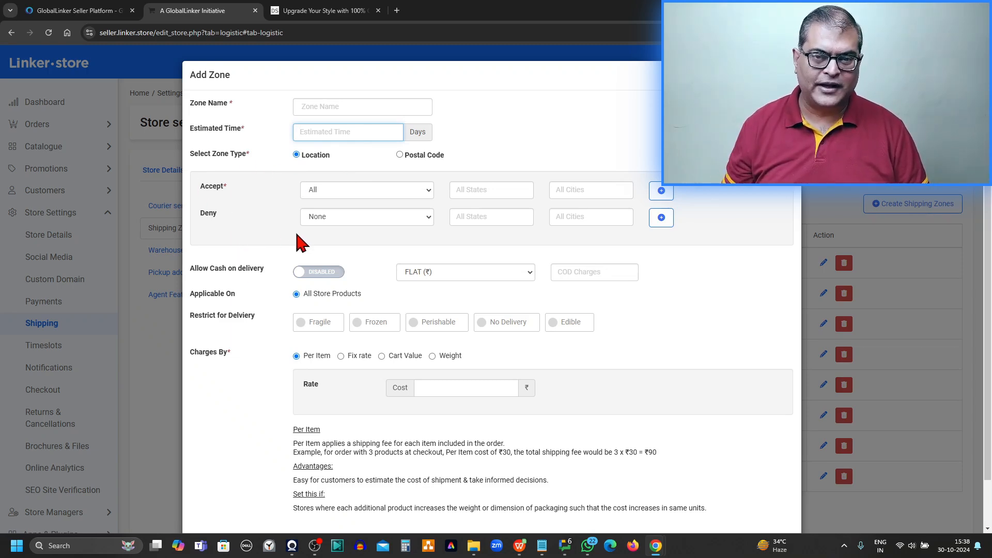
{"action": "left_click", "coordinate": [371, 196]}
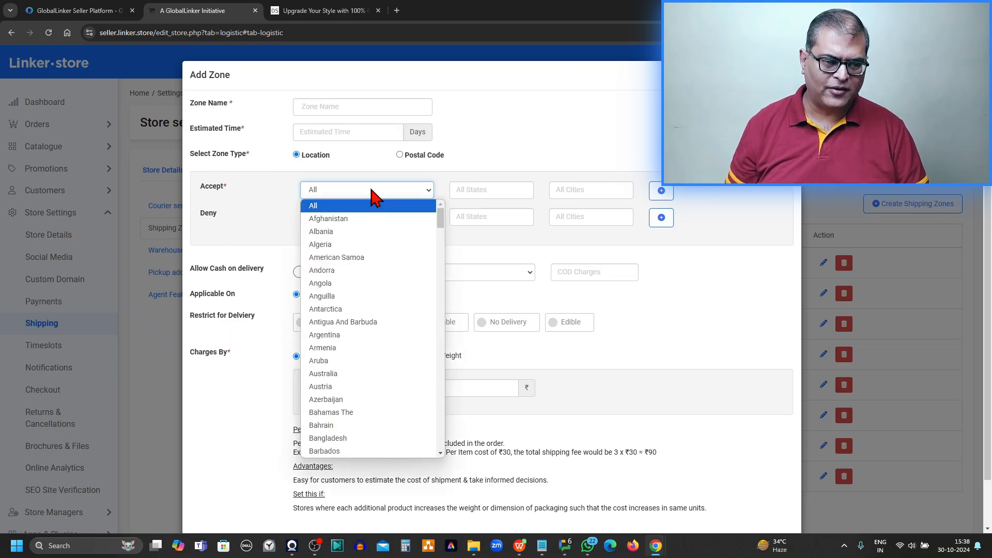
{"action": "key", "text": "i"}
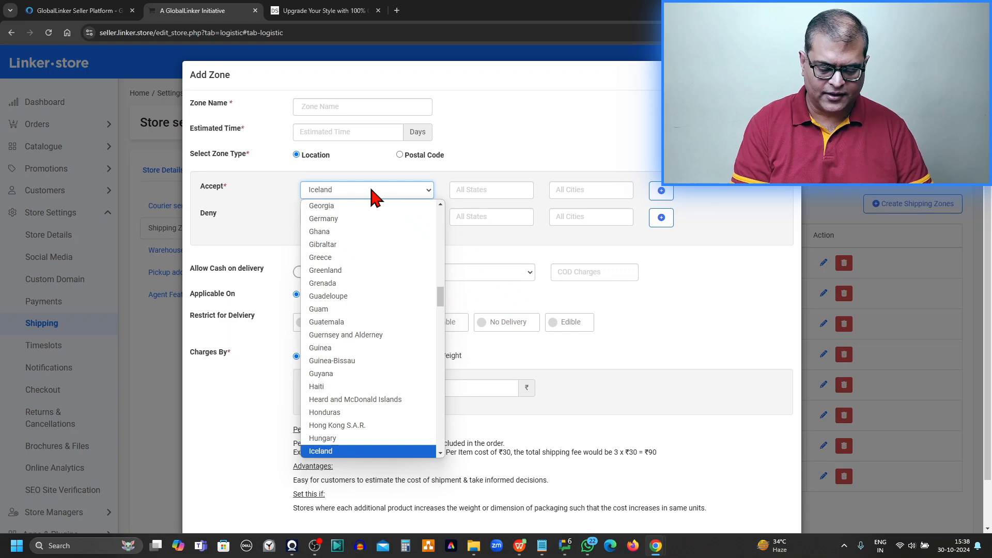
{"action": "key", "text": "Down"}
{"action": "key", "text": "Return"}
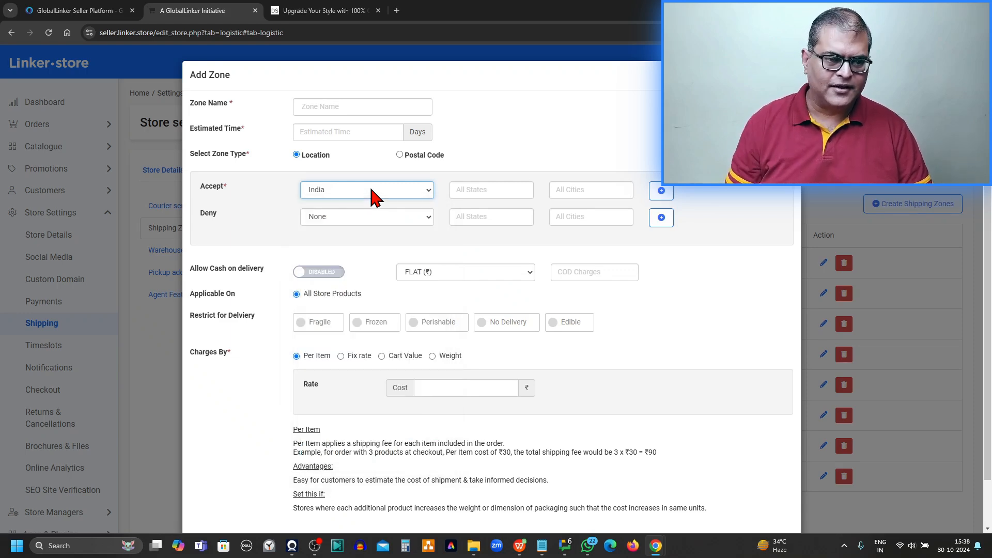
Step: Set the accepted state to Delhi and the accepted city to Delhi for the new zone
{"action": "left_click", "coordinate": [489, 191]}
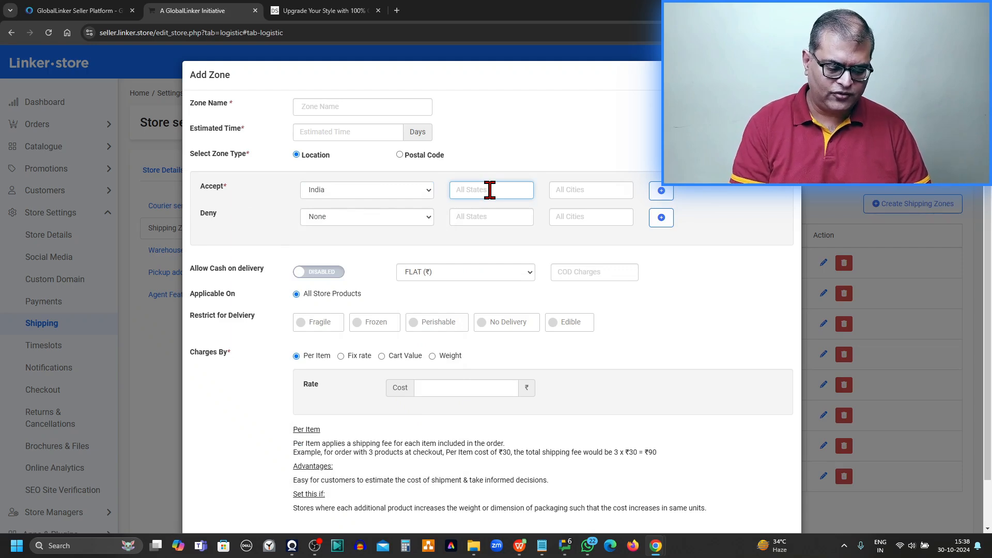
{"action": "type", "text": "Deg"}
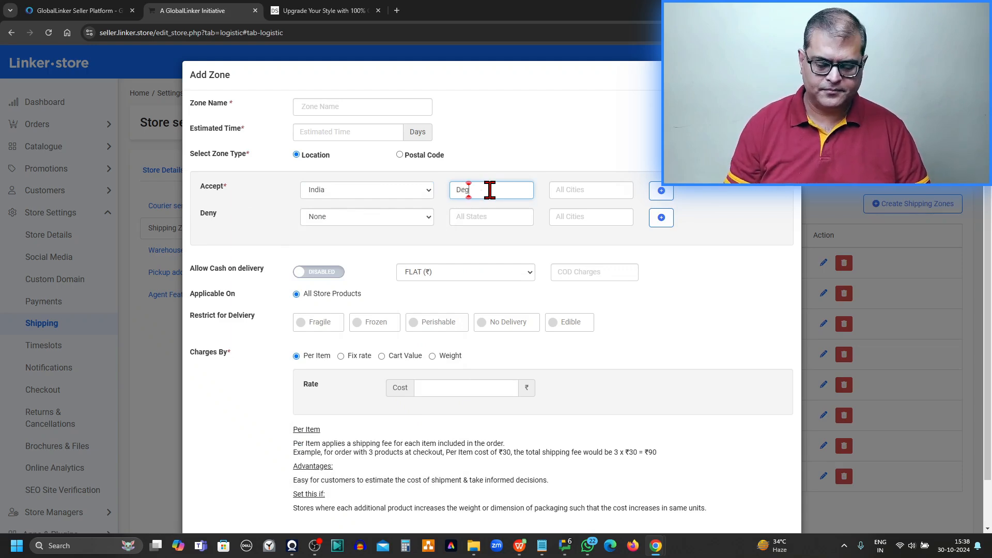
{"action": "key", "text": "BackSpace"}
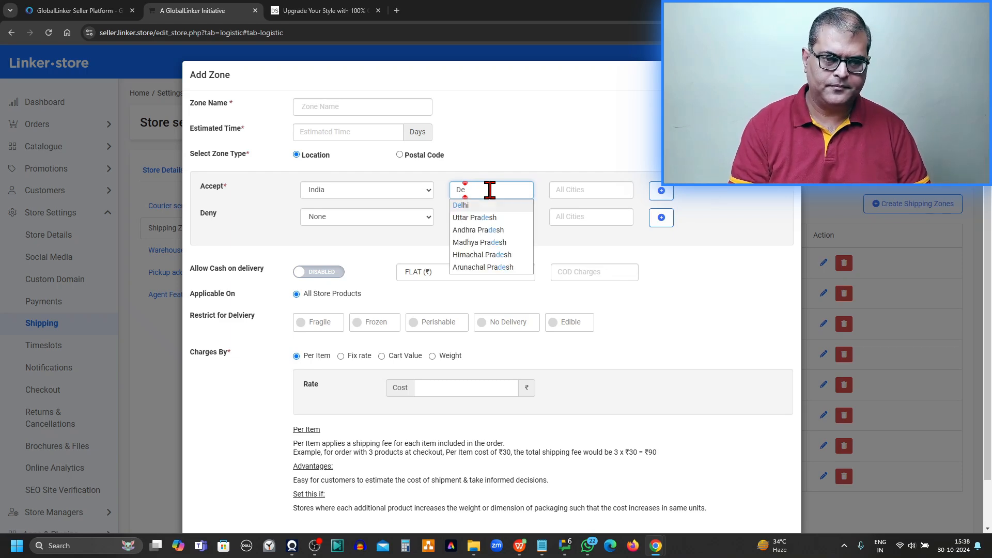
{"action": "left_click", "coordinate": [490, 205]}
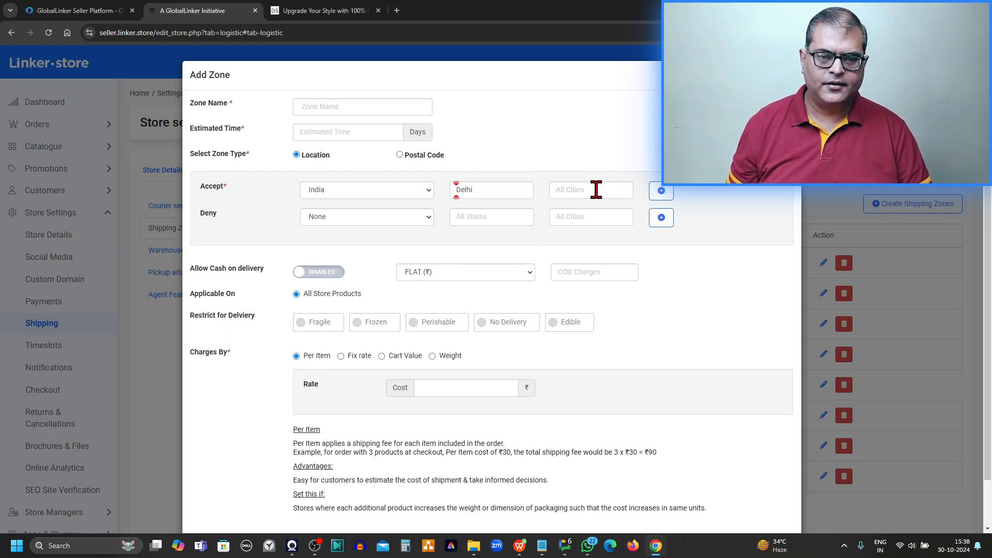
{"action": "left_click", "coordinate": [597, 190]}
{"action": "type", "text": "Del"}
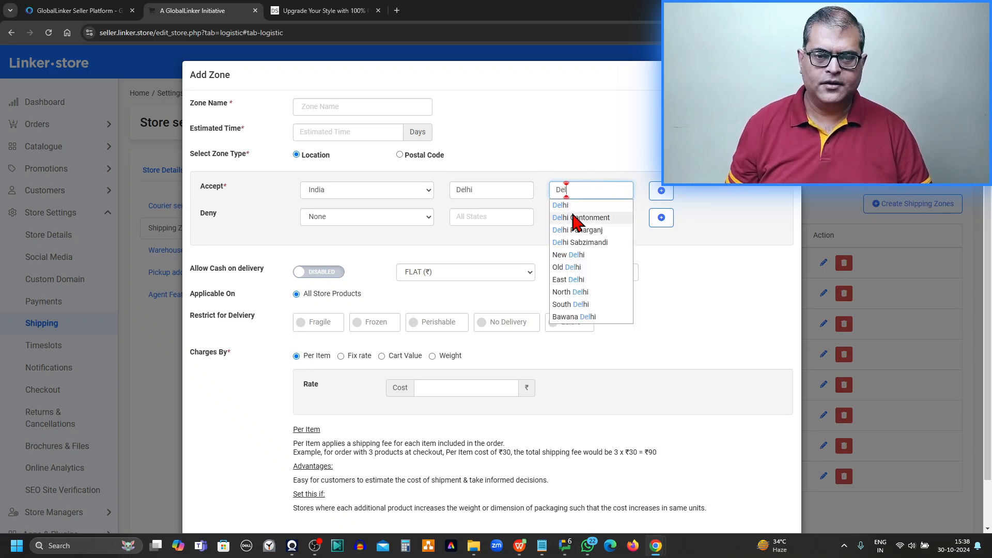
{"action": "left_click", "coordinate": [576, 205]}
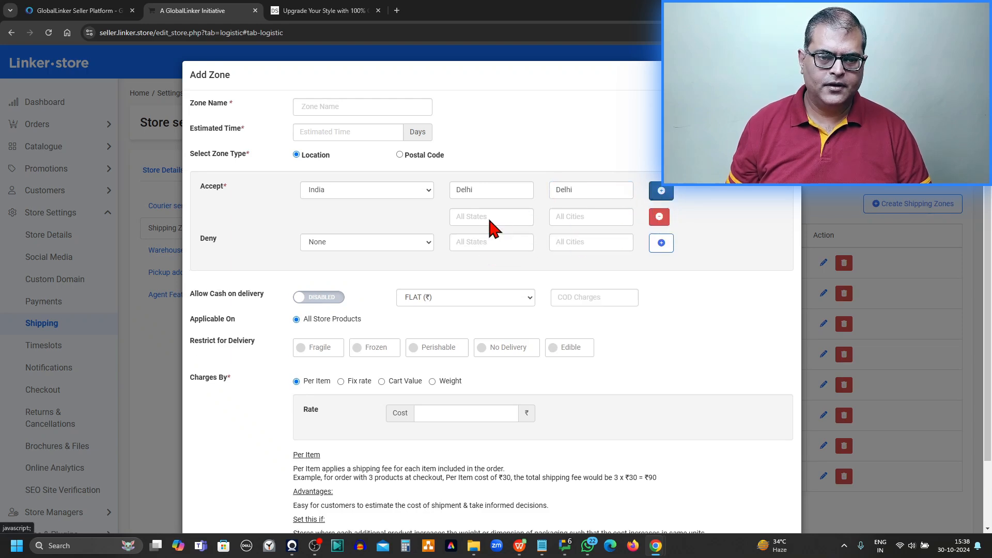
Step: Set the second accepted location's state to Maharashtra and its city to Mumbai
{"action": "left_click", "coordinate": [488, 220]}
{"action": "type", "text": "M"}
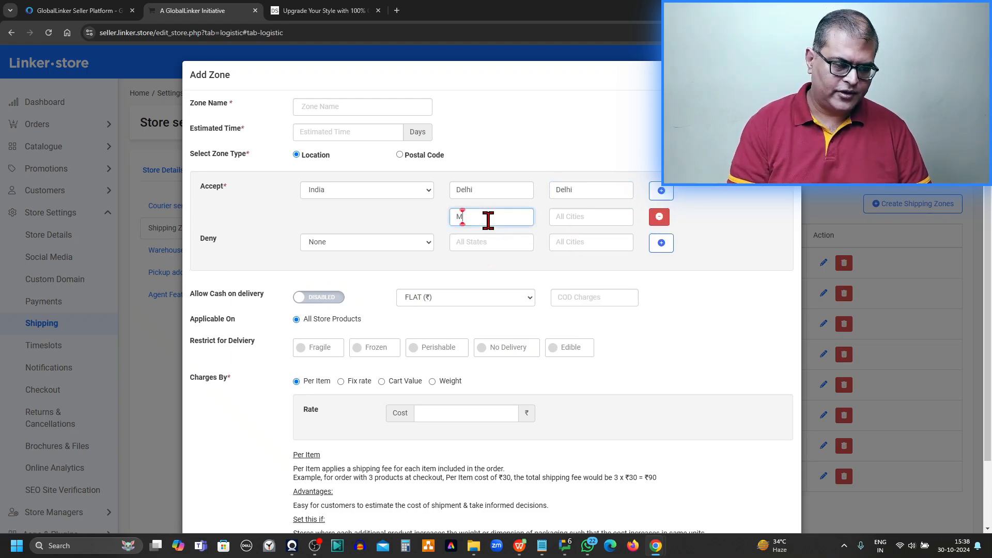
{"action": "type", "text": "ahah"}
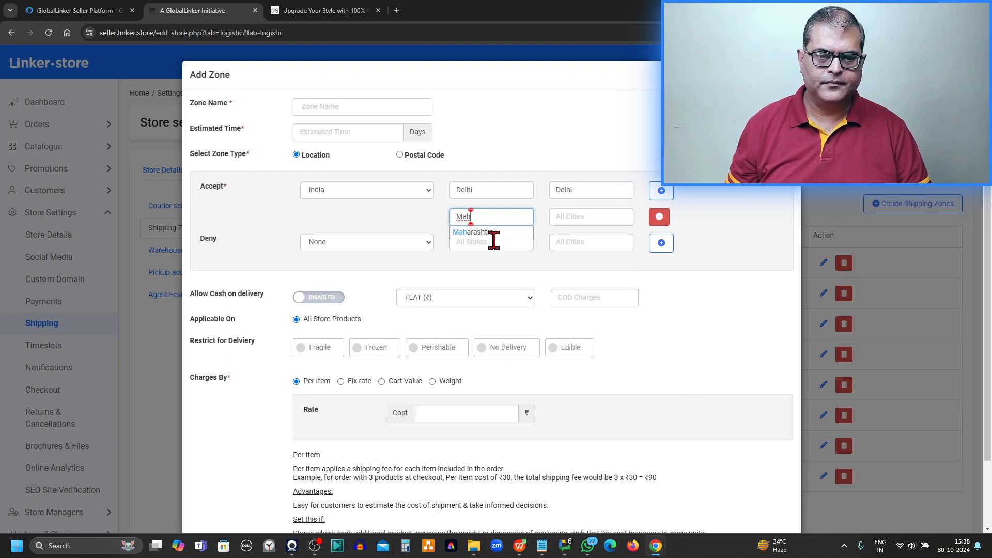
{"action": "left_click", "coordinate": [488, 231]}
{"action": "left_click", "coordinate": [584, 216]}
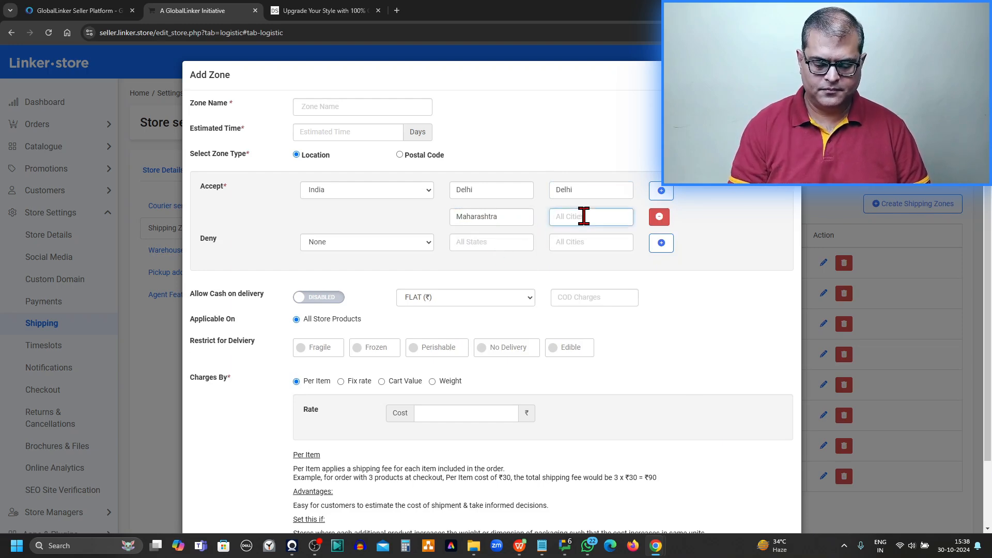
{"action": "type", "text": "Mum"}
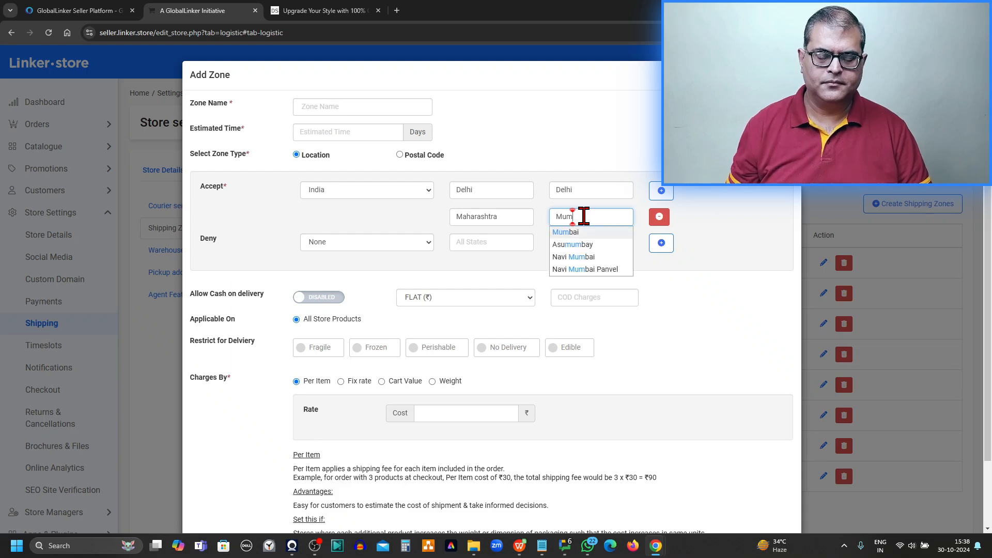
{"action": "left_click", "coordinate": [587, 227]}
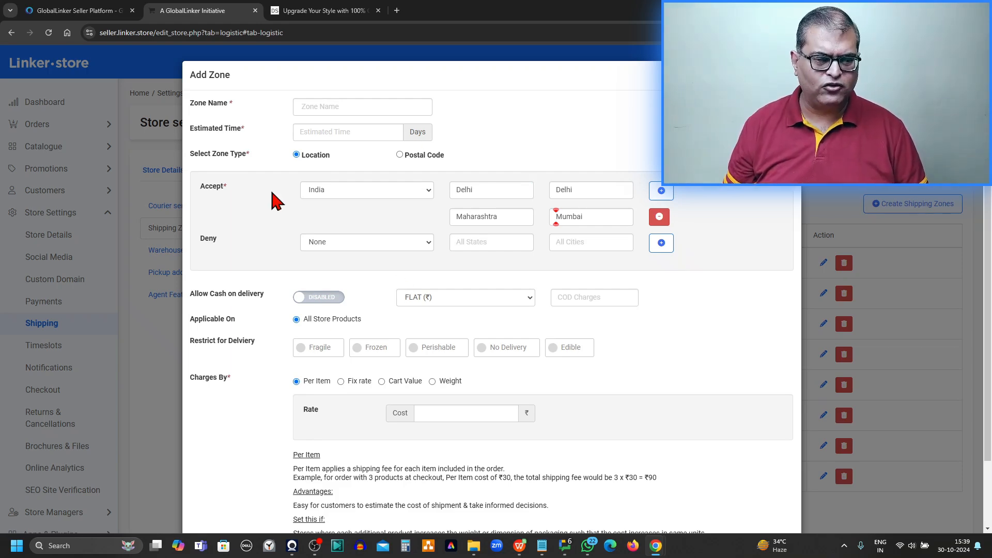
Step: Enable cash on delivery for the zone with a percentage charge of 2 and a maximum limit of 500
{"action": "left_click", "coordinate": [328, 301]}
{"action": "left_click", "coordinate": [579, 304]}
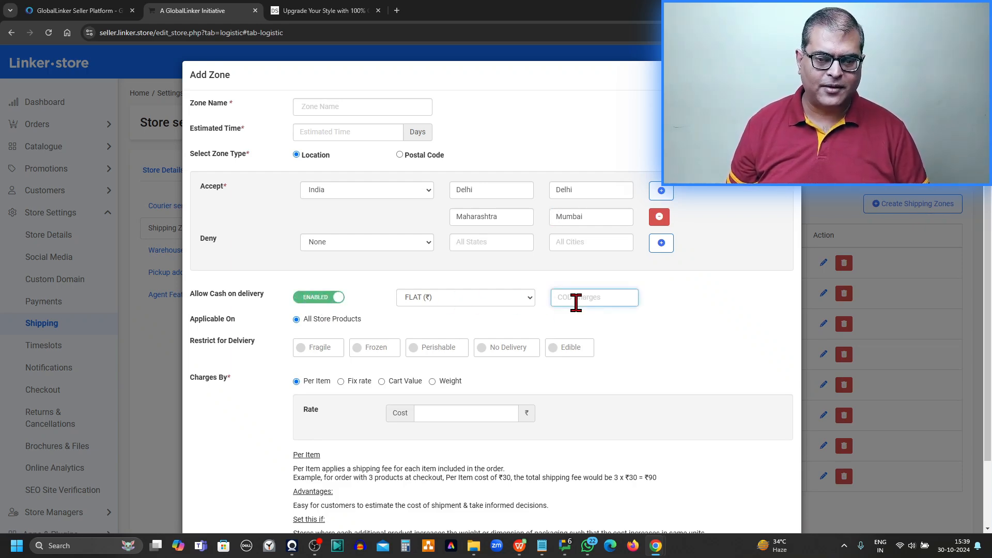
{"action": "left_click", "coordinate": [494, 299]}
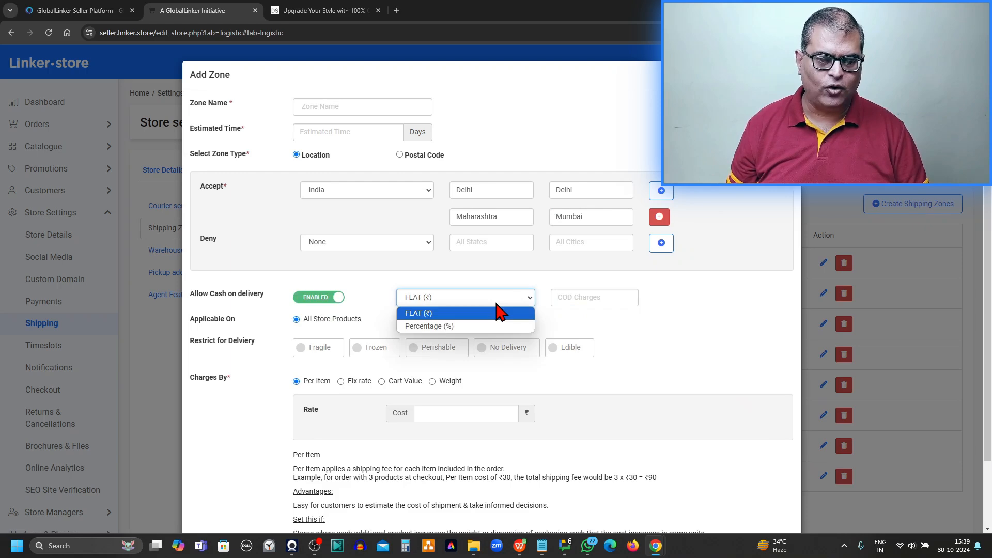
{"action": "left_click", "coordinate": [485, 329]}
{"action": "left_click", "coordinate": [574, 297]}
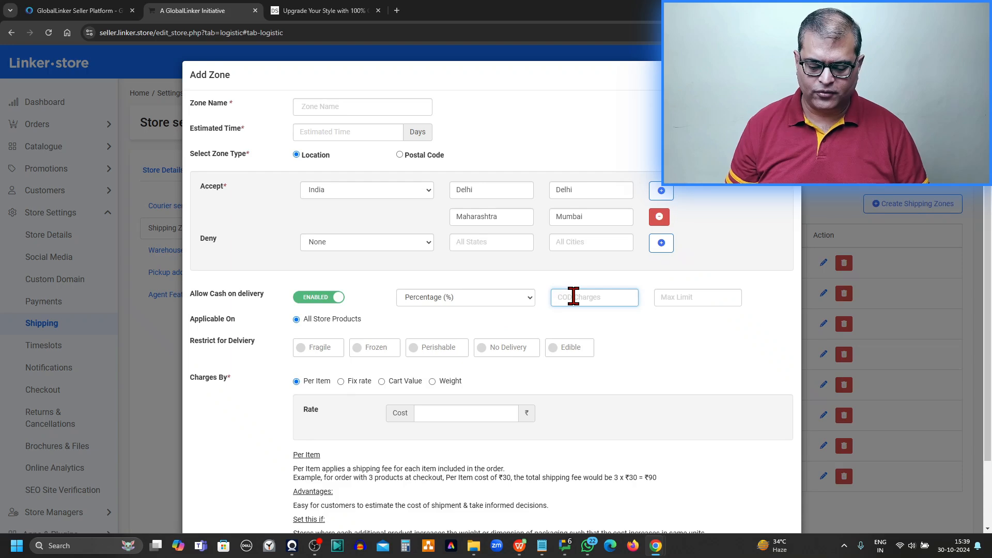
{"action": "left_click", "coordinate": [711, 305]}
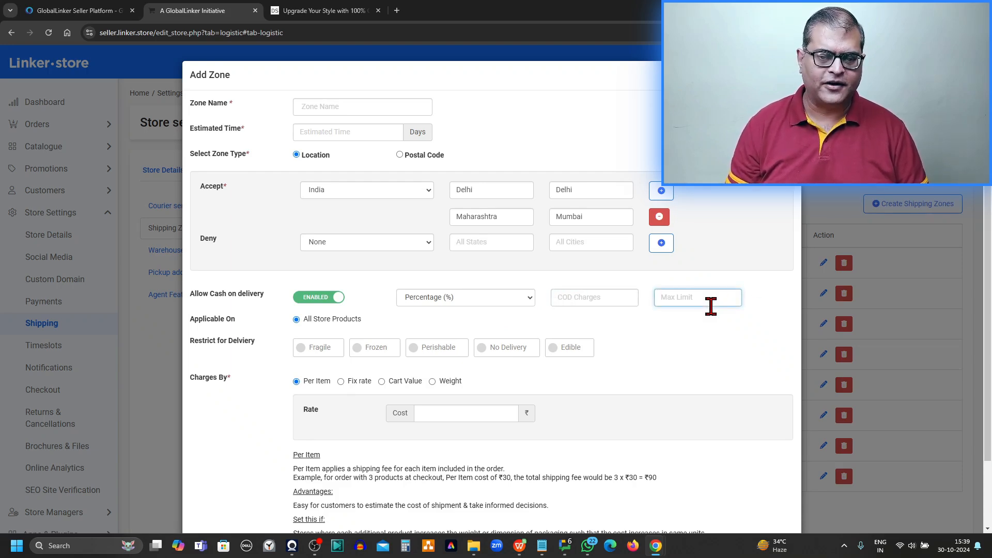
{"action": "left_click", "coordinate": [590, 300]}
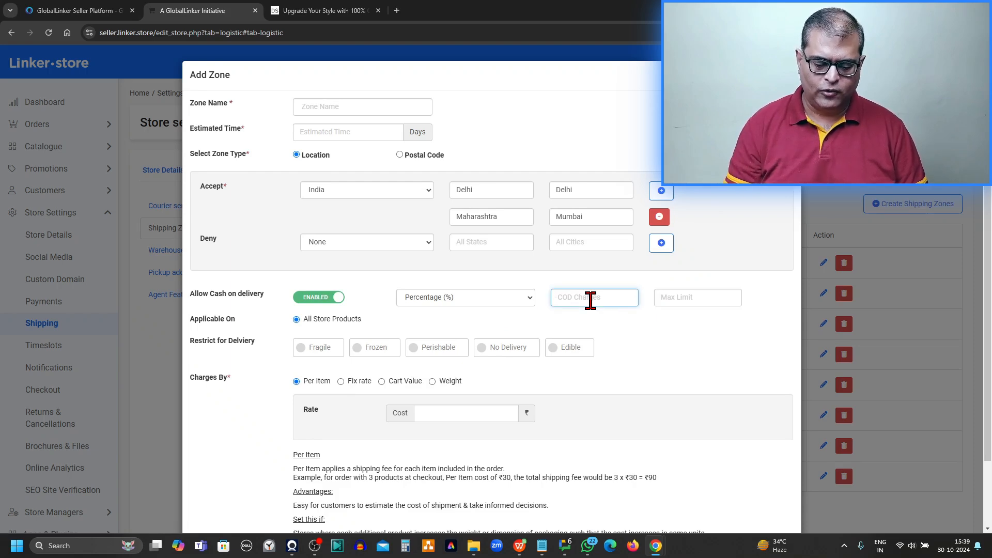
{"action": "type", "text": "2"}
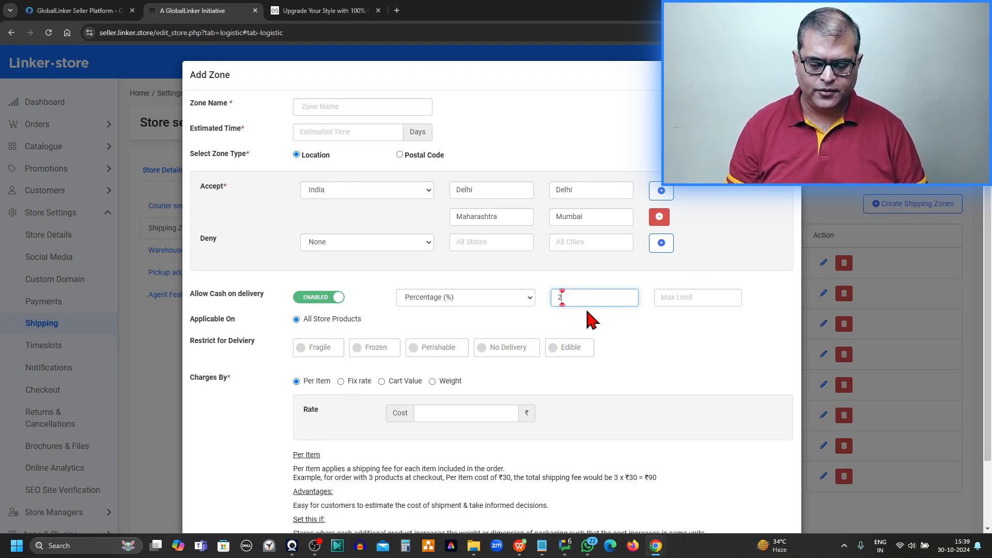
{"action": "left_click", "coordinate": [672, 299]}
{"action": "type", "text": "500"}
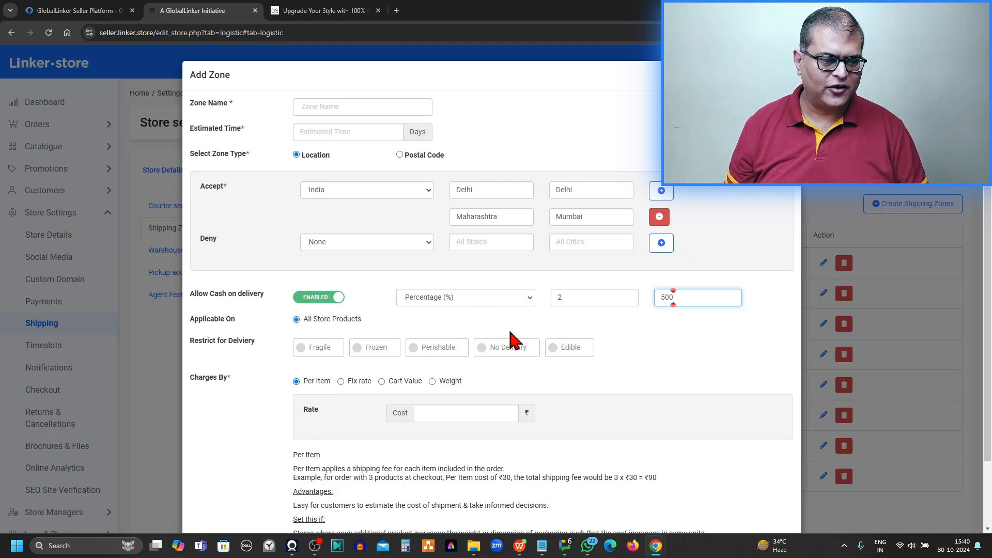
Step: Restrict perishable products from delivery in the new zone
{"action": "scroll", "coordinate": [305, 364], "scroll_direction": "down", "scroll_amount": 1}
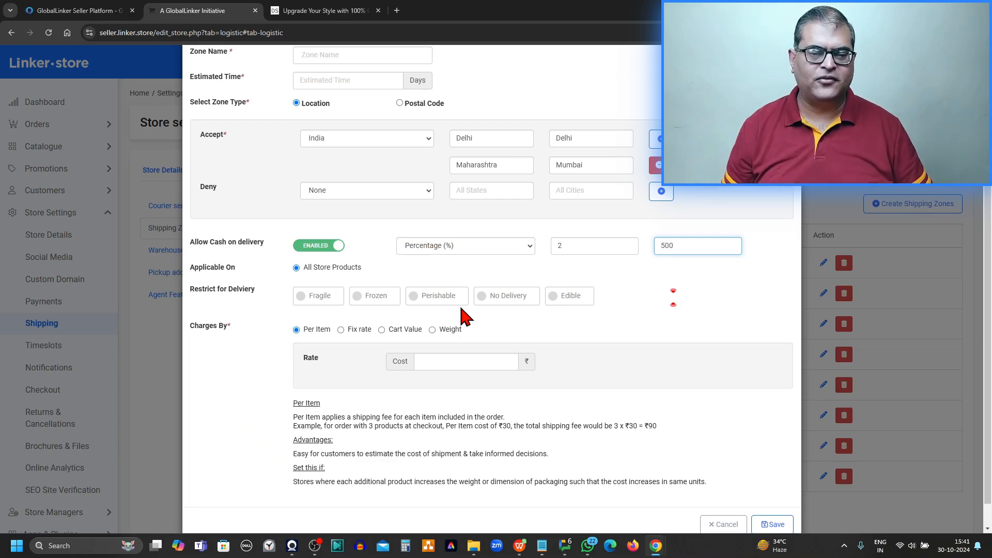
{"action": "left_click", "coordinate": [459, 300]}
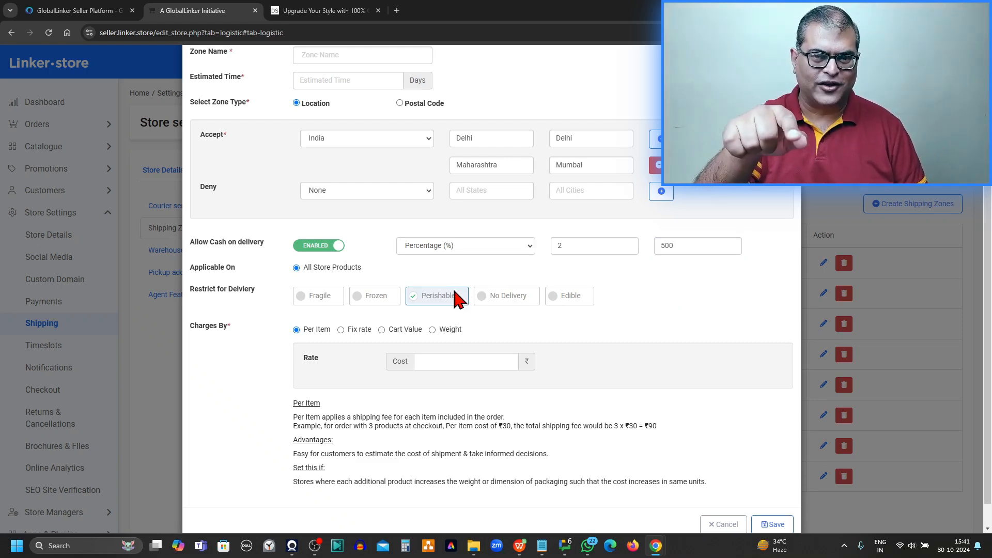
{"action": "left_click", "coordinate": [458, 299]}
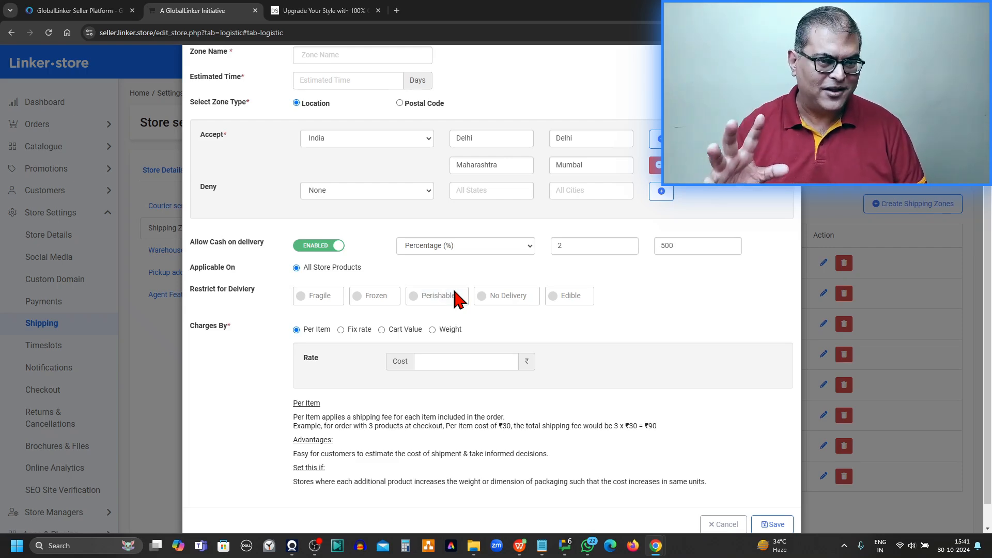
{"action": "left_click", "coordinate": [458, 299]}
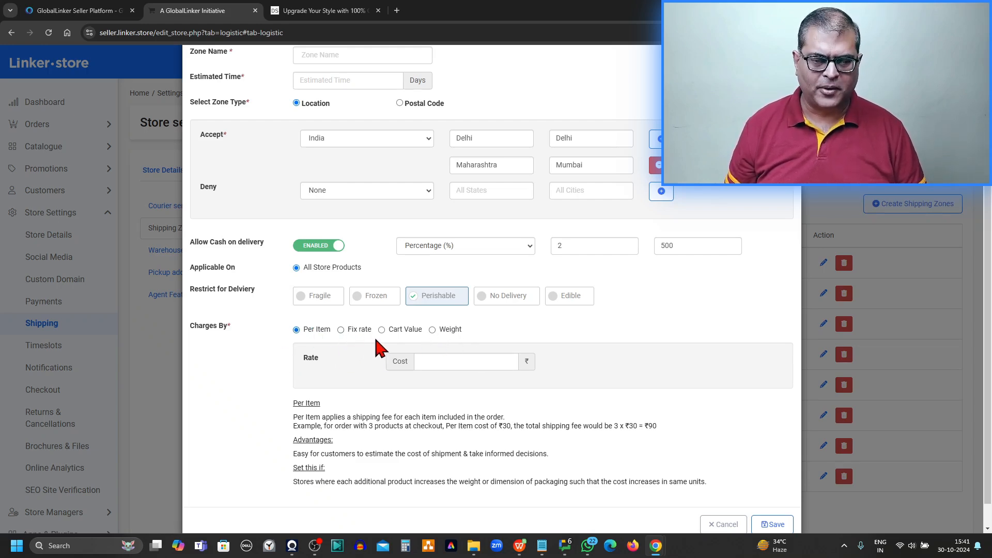
Step: Charge shipping by weight, with a range from 0 to 500 grams and a shipping fee of ₹50
{"action": "left_click", "coordinate": [449, 330]}
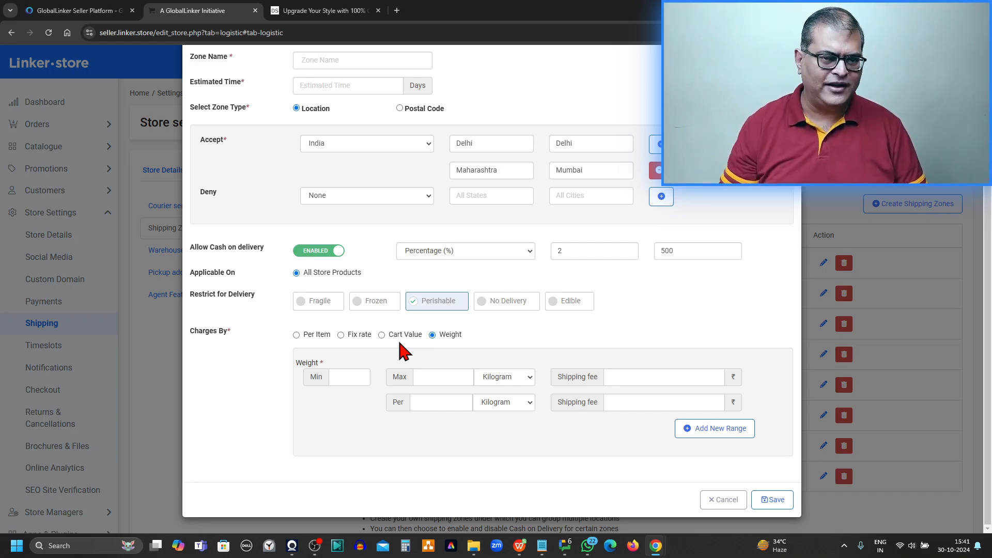
{"action": "left_click", "coordinate": [337, 383]}
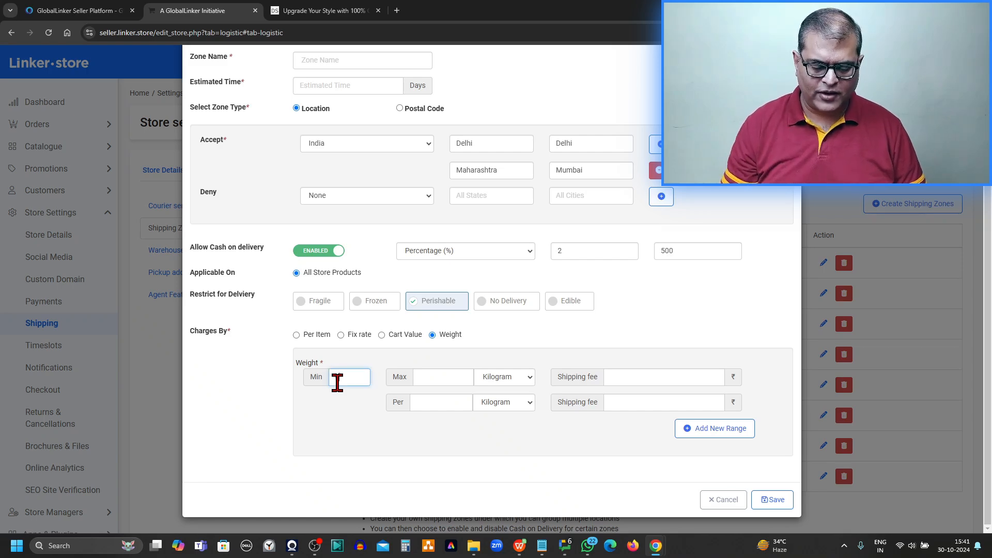
{"action": "type", "text": "0"}
{"action": "left_click", "coordinate": [458, 377]}
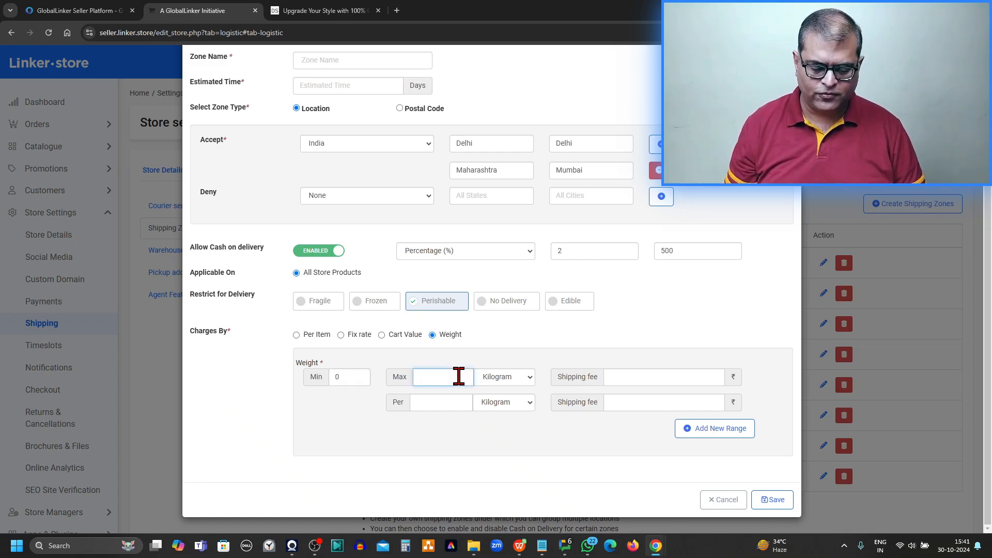
{"action": "type", "text": "500"}
{"action": "left_click", "coordinate": [506, 379]}
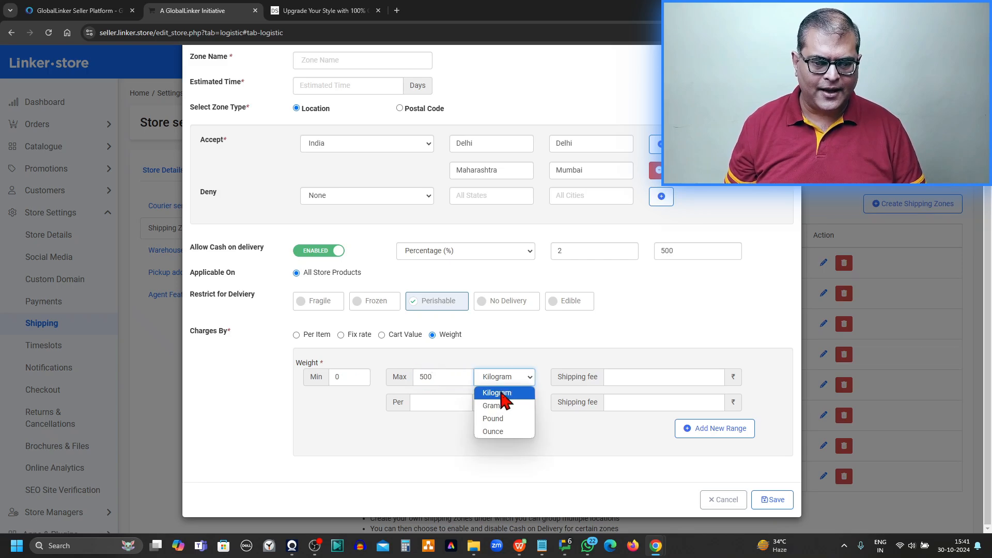
{"action": "left_click", "coordinate": [497, 406]}
{"action": "left_click", "coordinate": [616, 377]}
{"action": "type", "text": "5"}
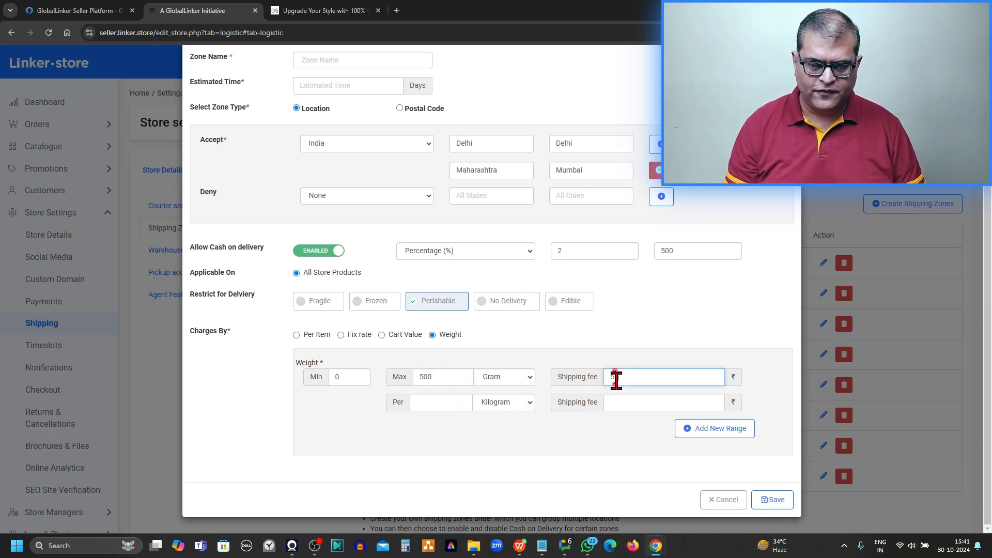
{"action": "type", "text": "0"}
Step: Set the additional weight charge to a ₹40 shipping fee per 500 grams
{"action": "left_click", "coordinate": [432, 400]}
{"action": "type", "text": "5"}
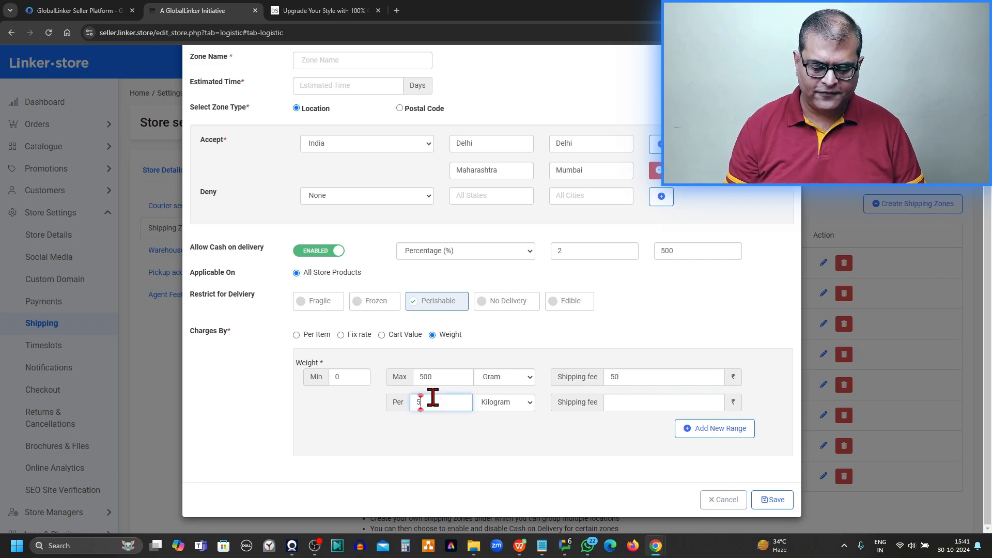
{"action": "type", "text": "00"}
{"action": "left_click", "coordinate": [509, 403]}
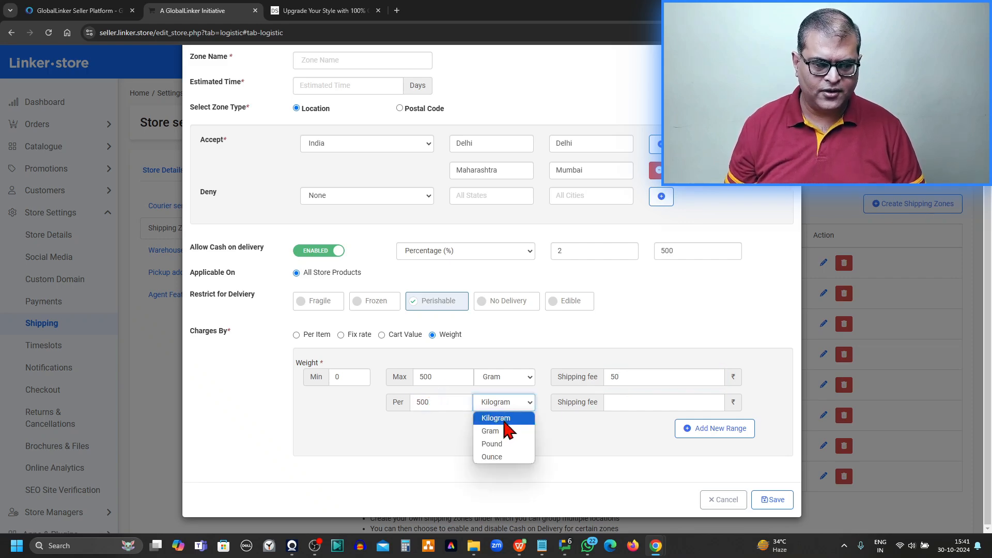
{"action": "left_click", "coordinate": [492, 432]}
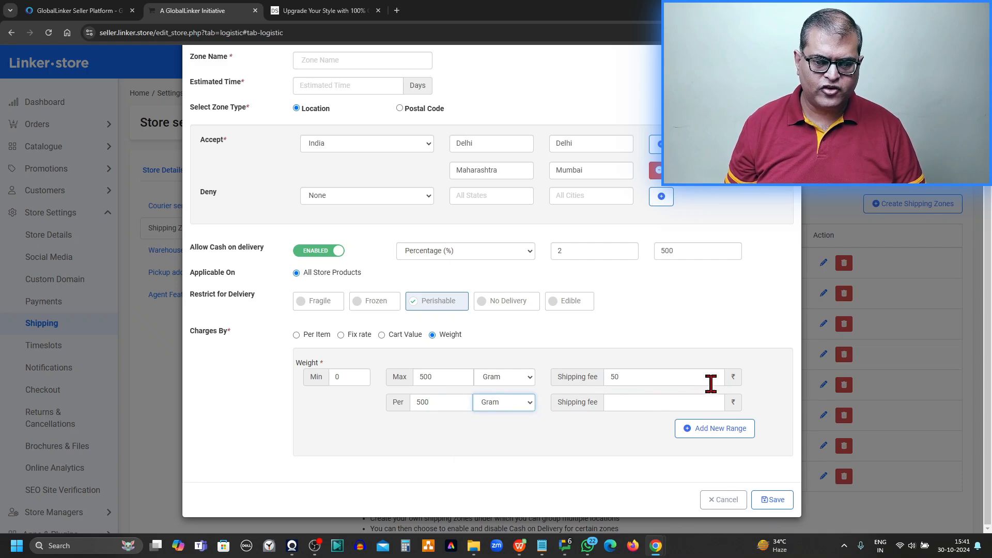
{"action": "left_click", "coordinate": [655, 403]}
{"action": "type", "text": "40"}
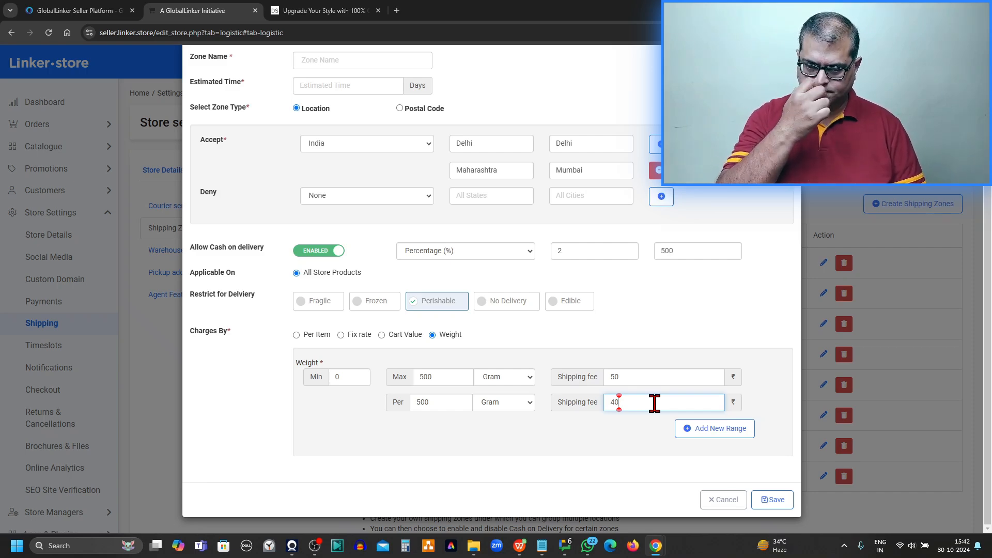
{"action": "left_click", "coordinate": [562, 448]}
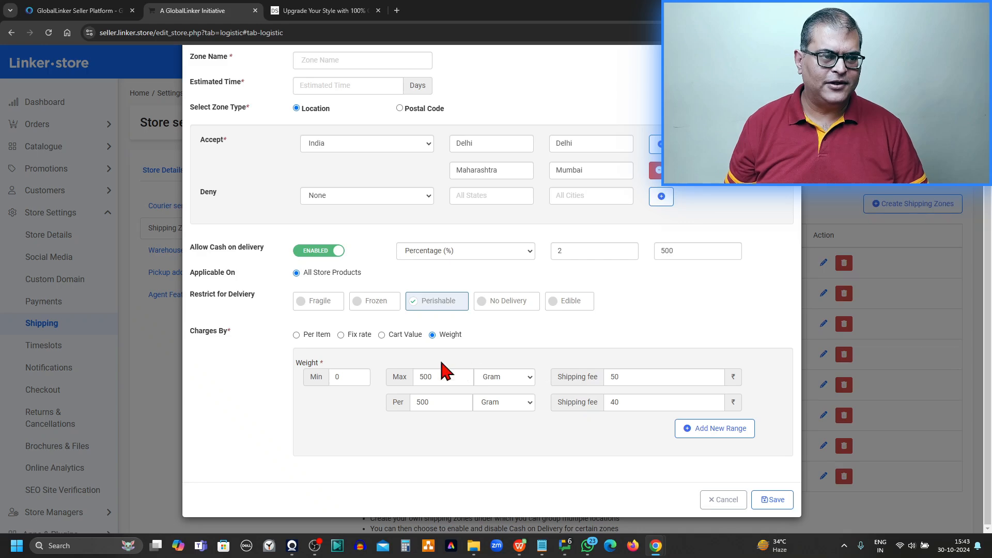
Step: Open the catalogue's Products page in a separate browser tab, keeping the unsaved zone form open
{"action": "middle_click", "coordinate": [44, 35]}
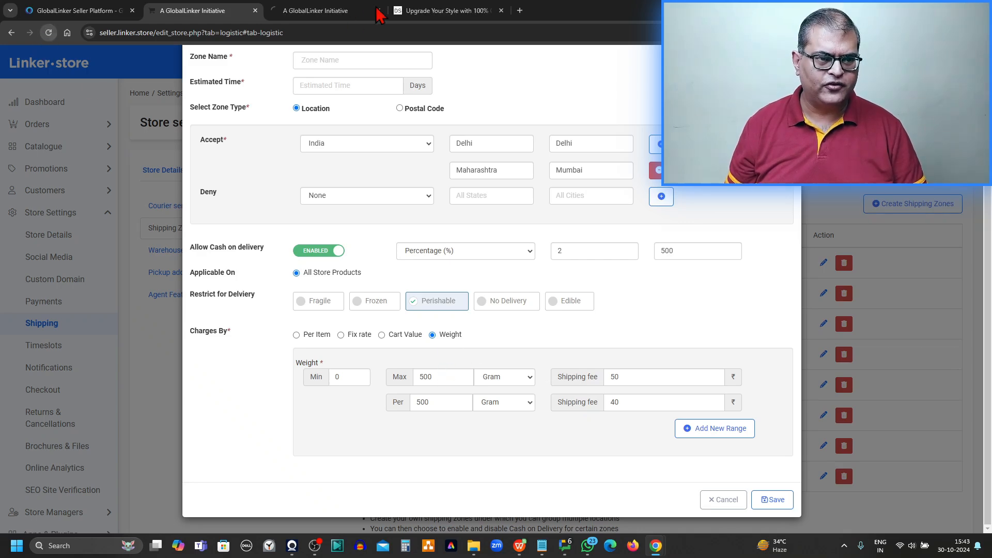
{"action": "left_click", "coordinate": [345, 6]}
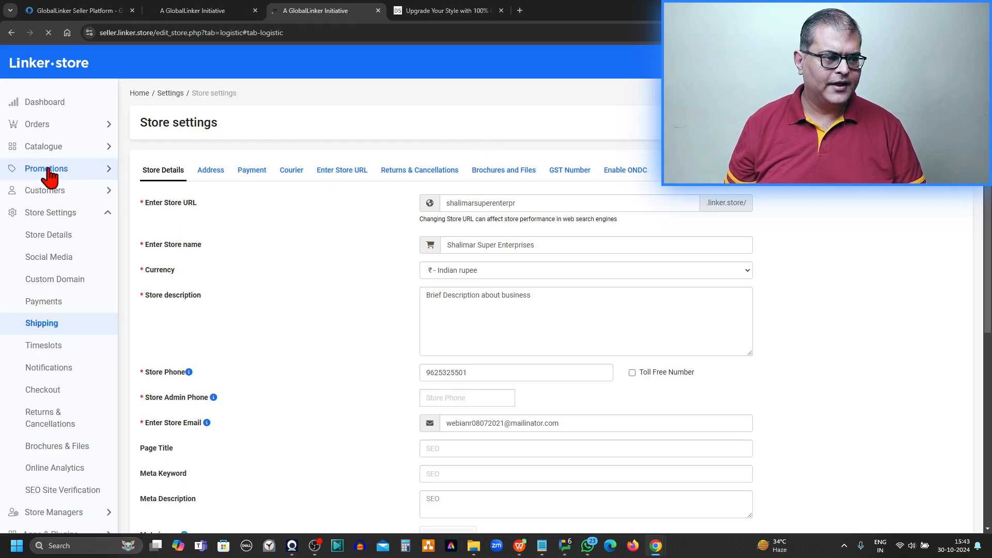
{"action": "left_click", "coordinate": [51, 150]}
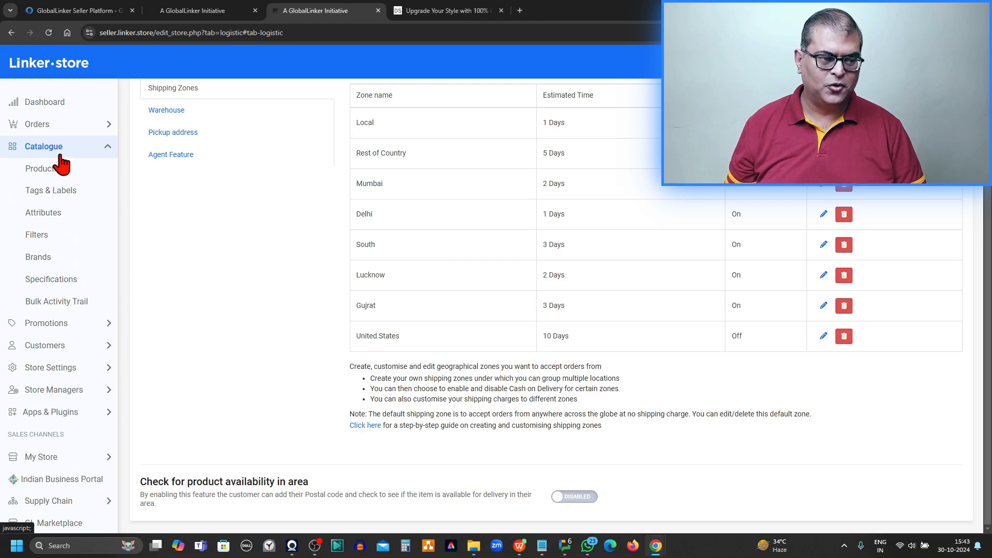
{"action": "left_click", "coordinate": [47, 173]}
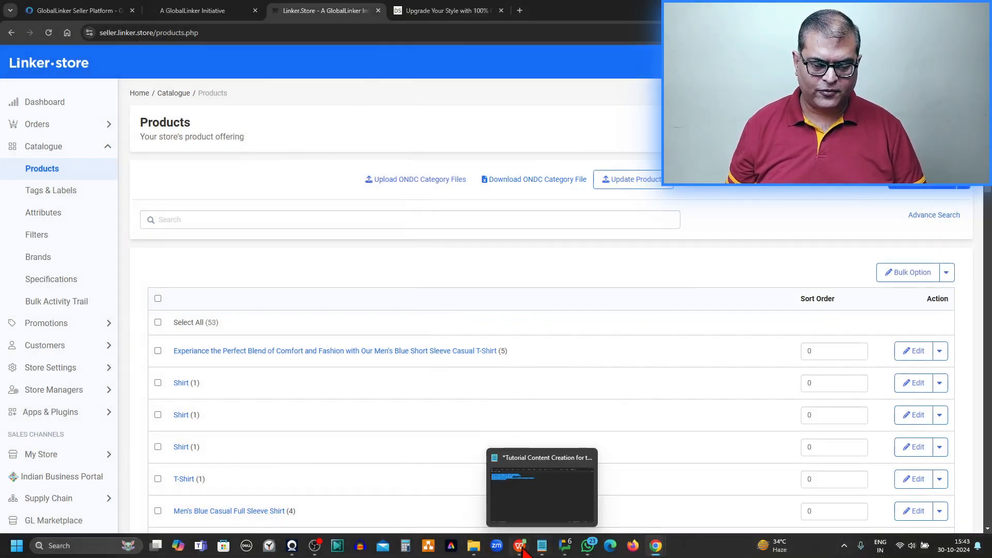
Step: Switch to exportVariant.csv in WPS Office and examine the product length, width, height and length unit columns
{"action": "mouse_move", "coordinate": [519, 545]}
{"action": "left_click", "coordinate": [527, 520]}
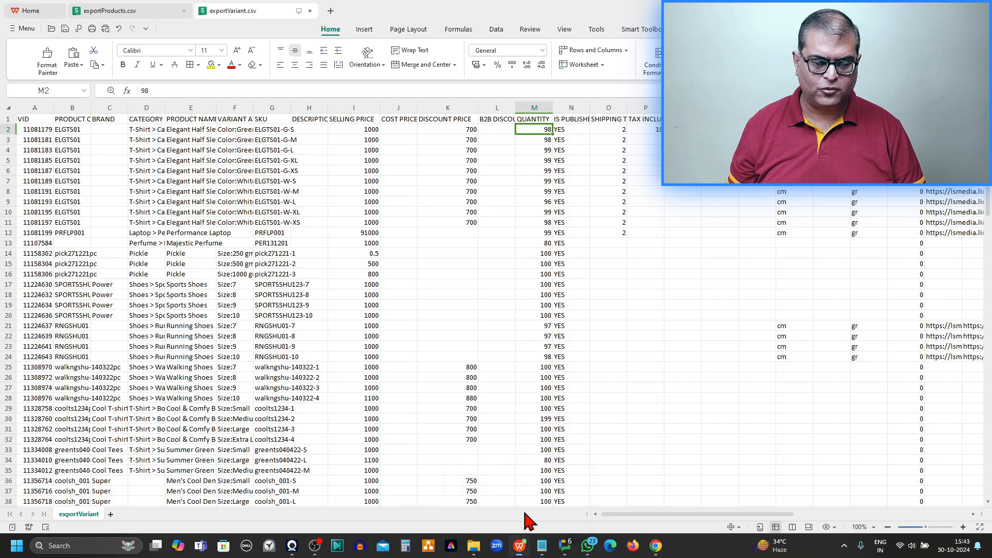
{"action": "left_click", "coordinate": [343, 329]}
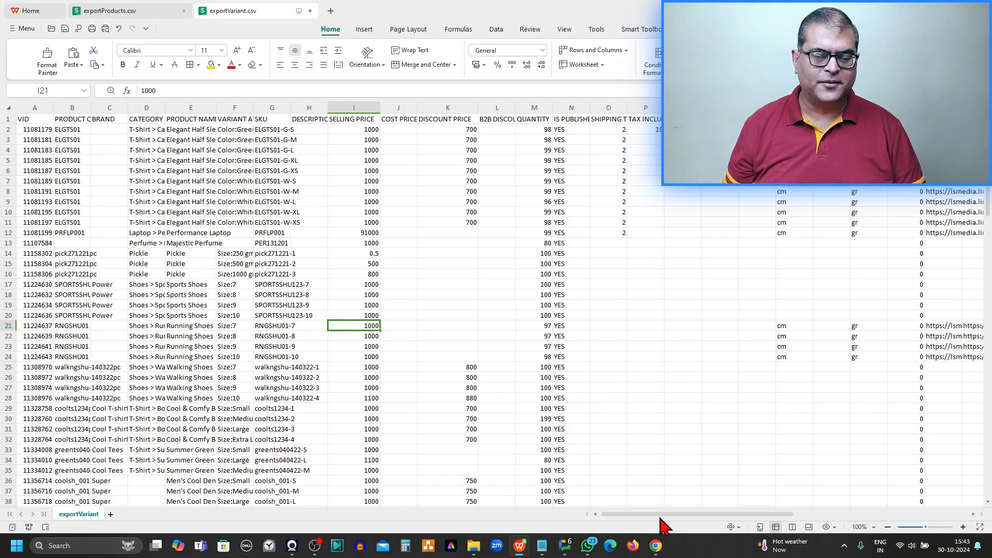
{"action": "left_click_drag", "start_coordinate": [660, 516], "coordinate": [691, 516]}
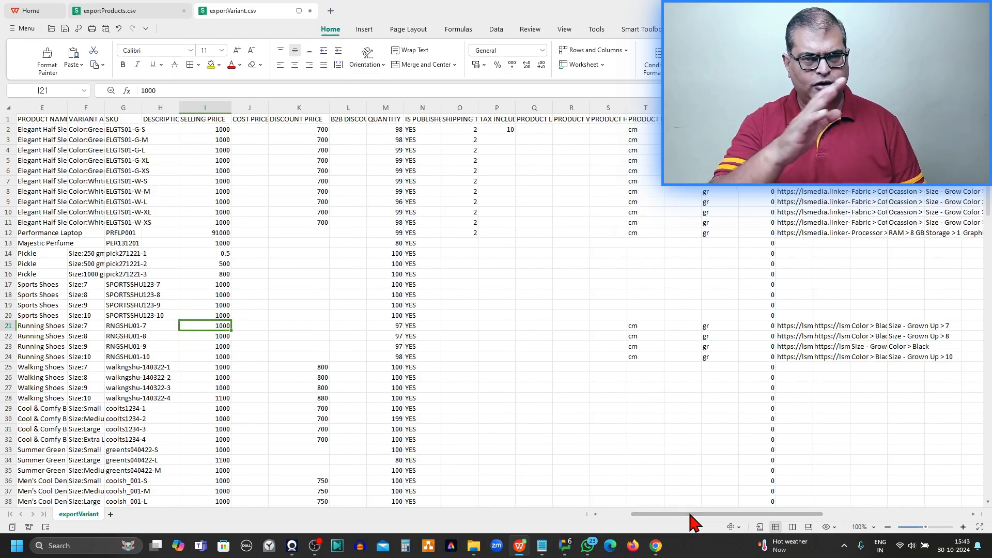
{"action": "left_click", "coordinate": [543, 121]}
{"action": "left_click", "coordinate": [571, 120]}
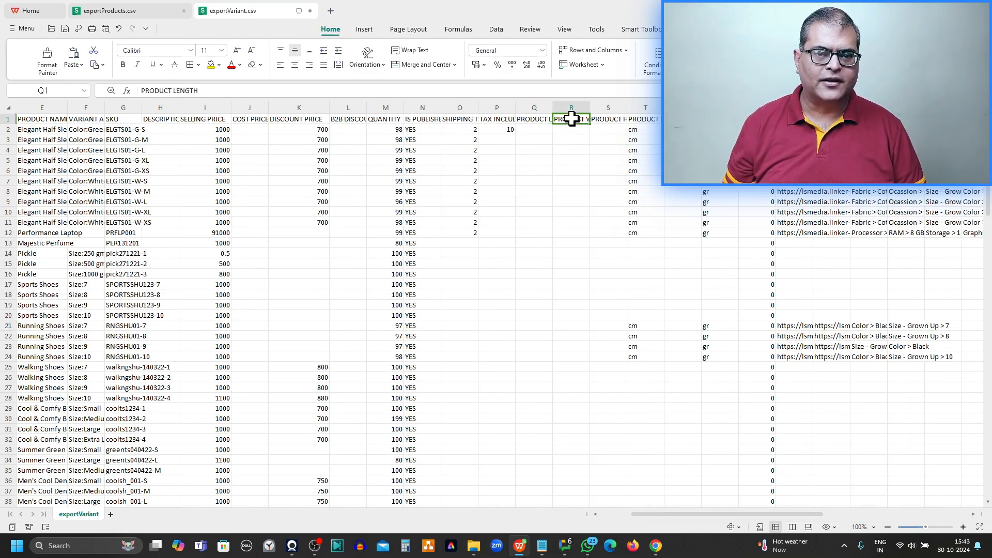
{"action": "left_click", "coordinate": [608, 120]}
{"action": "left_click", "coordinate": [645, 120]}
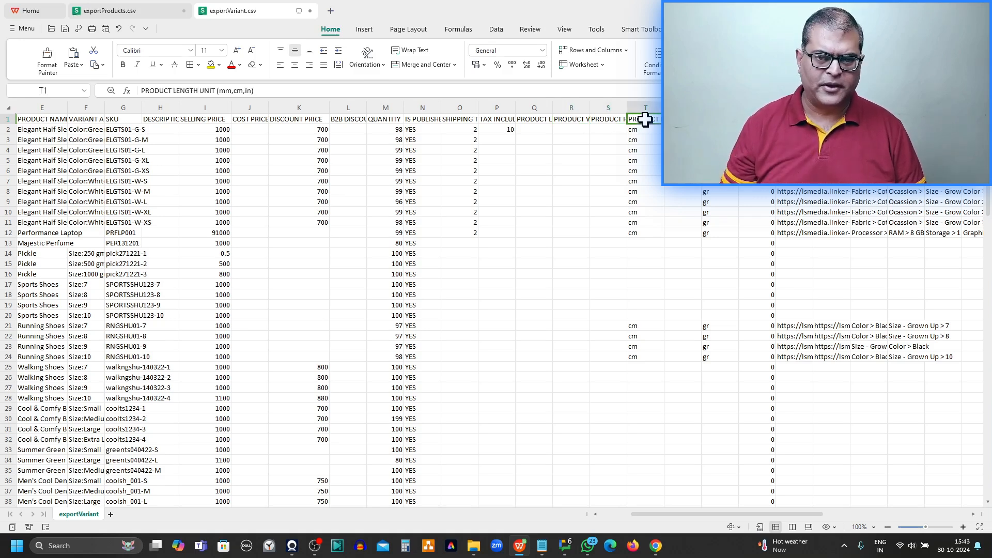
Step: Examine the product weight and product weight unit column headers in exportVariant.csv
{"action": "left_click", "coordinate": [682, 120]}
{"action": "left_click", "coordinate": [720, 120]}
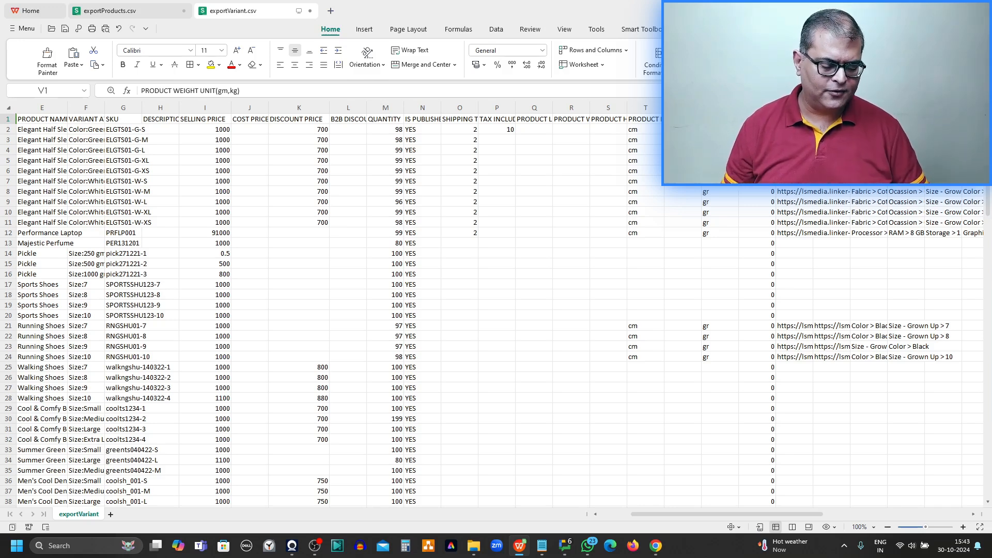
Step: Switch back to the shipping zone form in the browser and close it without saving
{"action": "key", "text": "alt+Tab"}
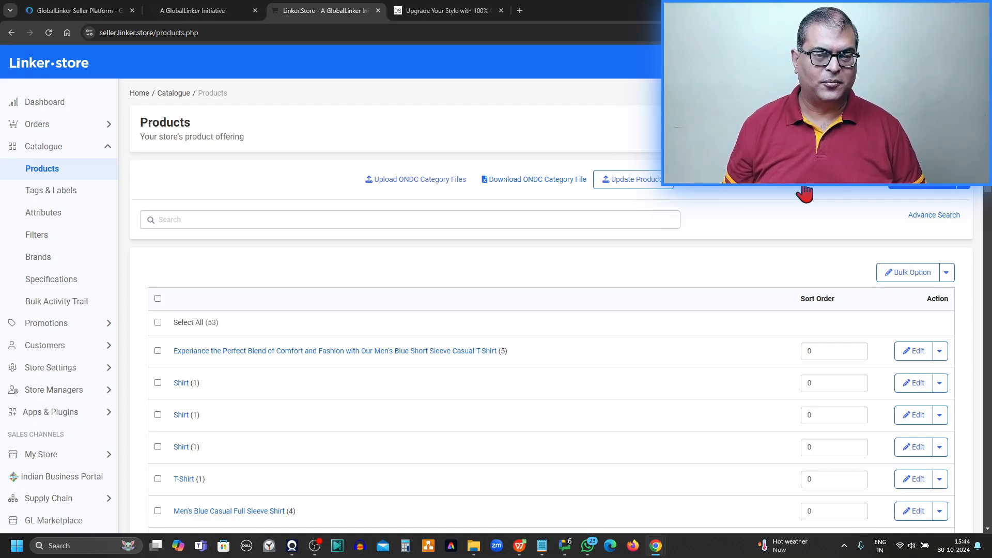
{"action": "left_click", "coordinate": [220, 12]}
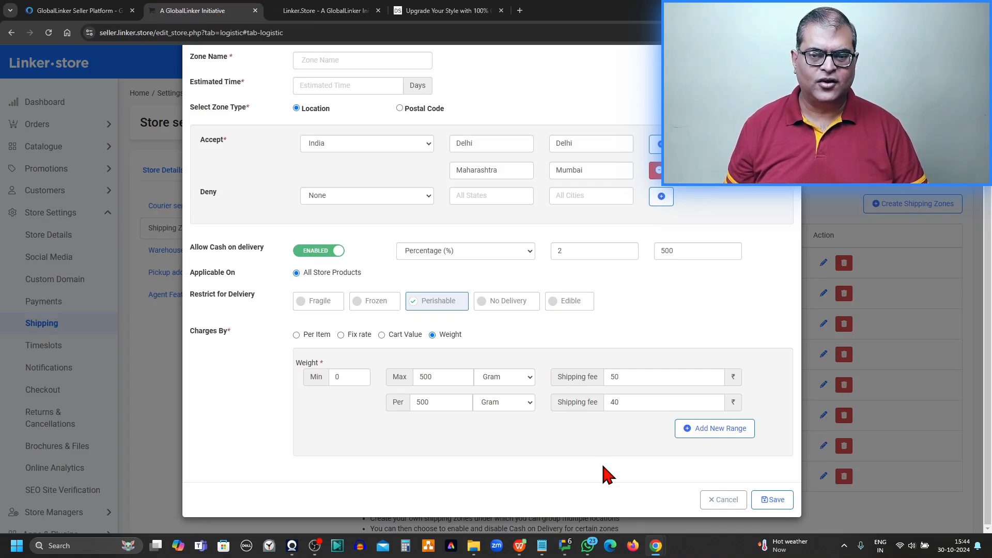
{"action": "scroll", "coordinate": [605, 473], "scroll_direction": "up", "scroll_amount": 2}
{"action": "left_click", "coordinate": [789, 75]}
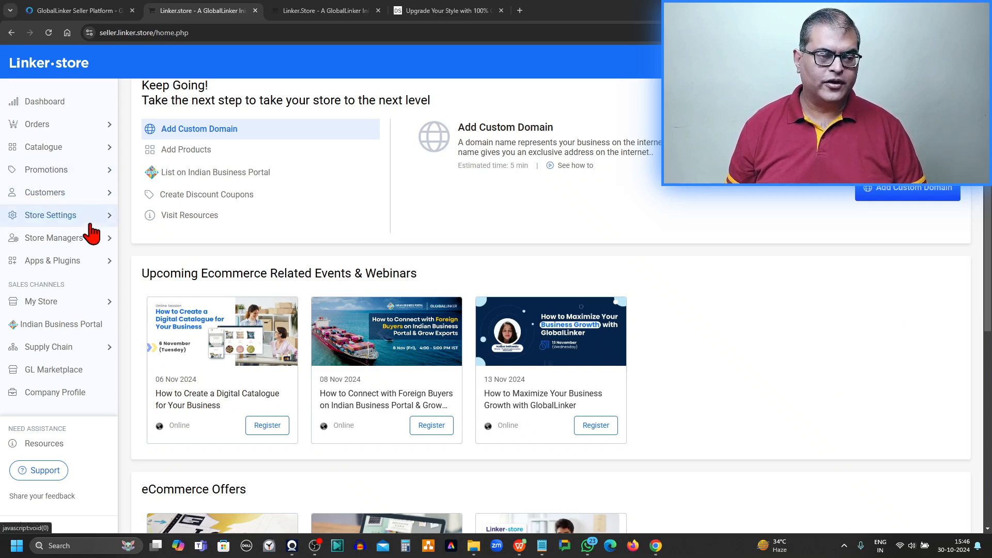
Step: Open the Returns & Cancellations section of the store settings
{"action": "left_click", "coordinate": [57, 216]}
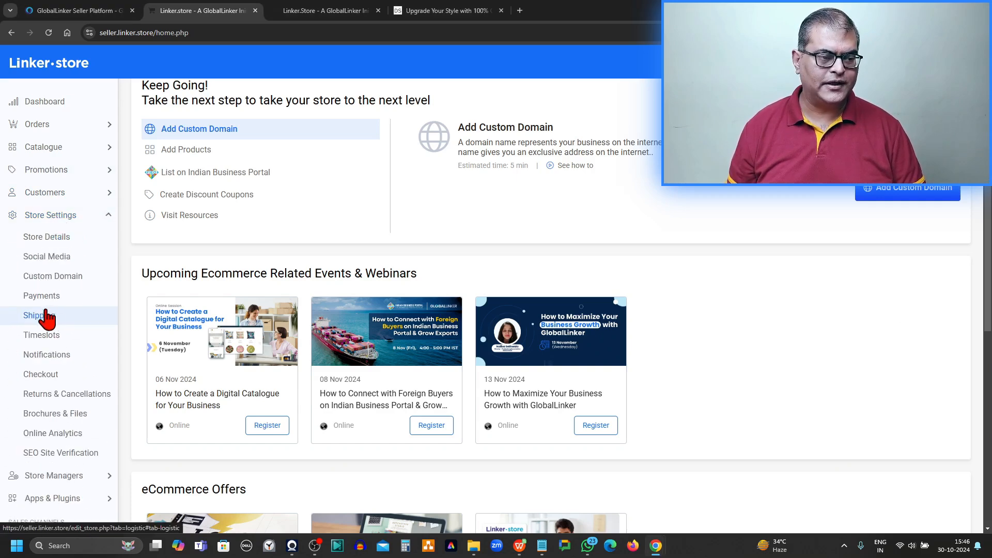
{"action": "left_click", "coordinate": [45, 397]}
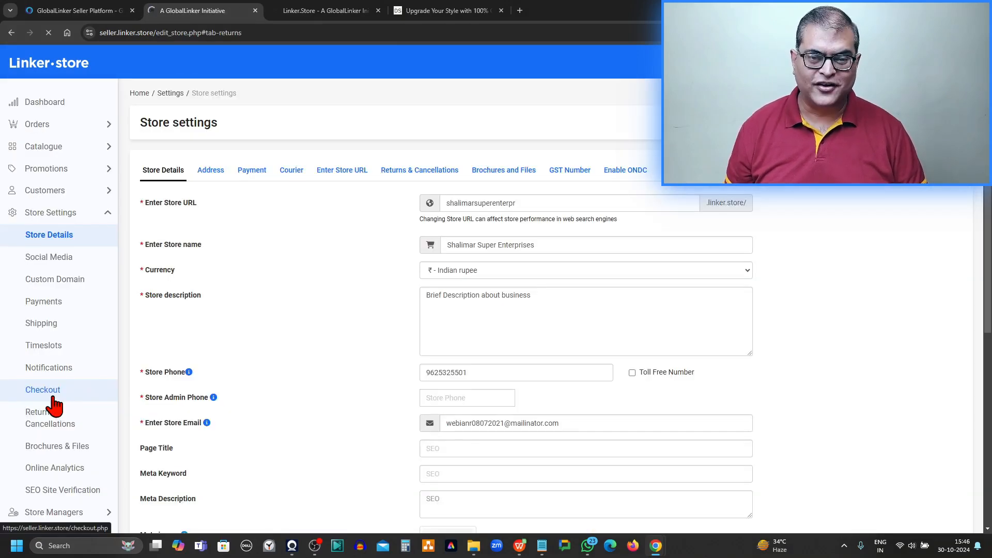
{"action": "left_click", "coordinate": [397, 174]}
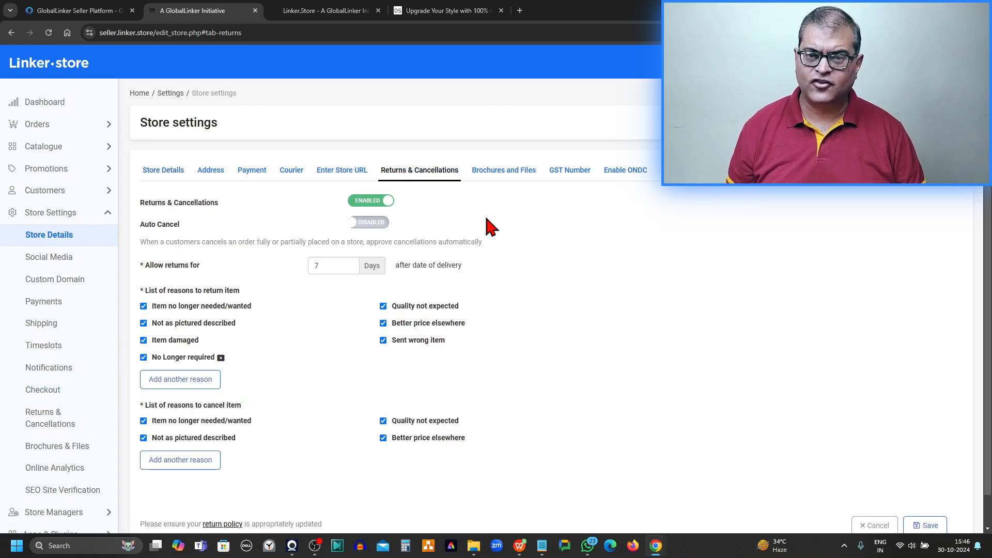
Step: Switch Returns & Cancellations off and on again, and enable Auto Cancel
{"action": "left_click", "coordinate": [368, 202]}
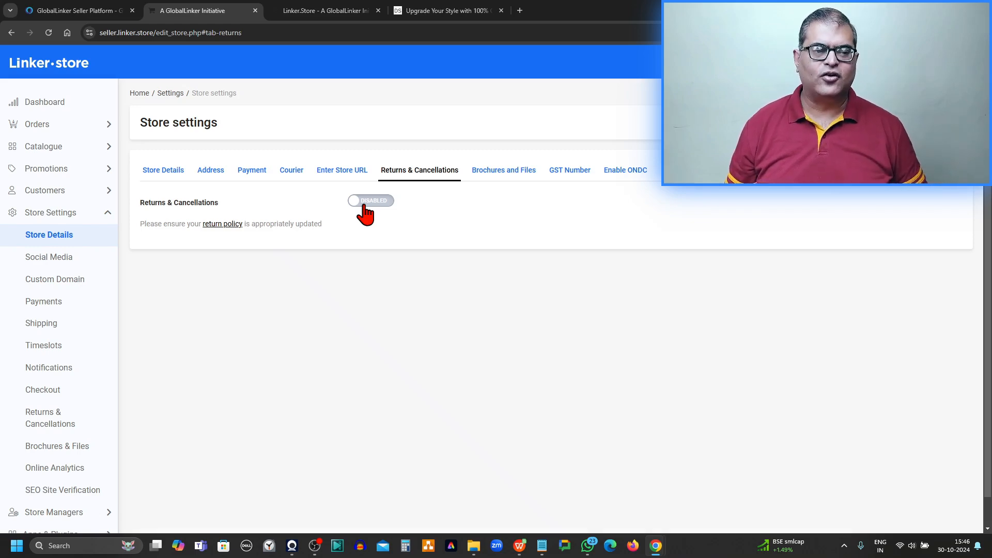
{"action": "left_click", "coordinate": [365, 204]}
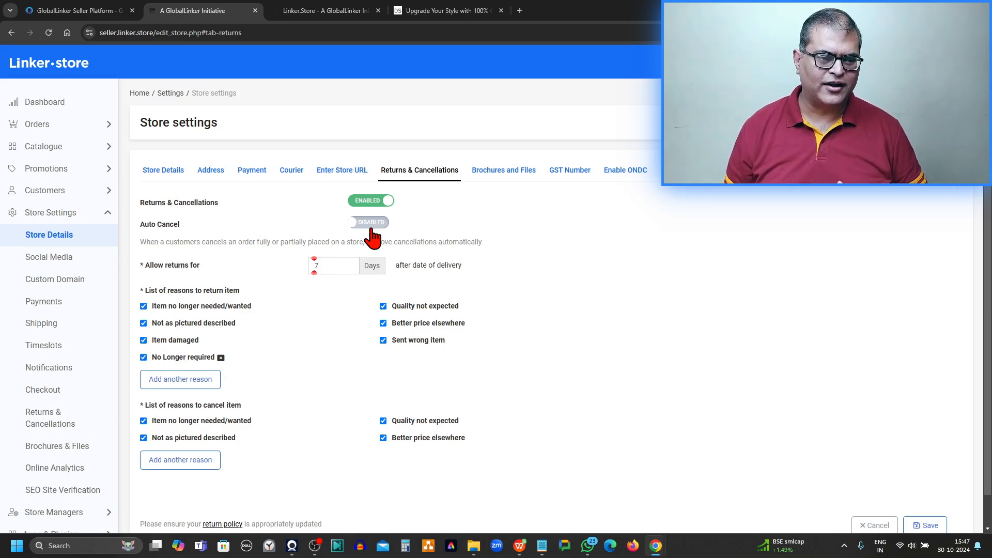
{"action": "left_click", "coordinate": [370, 226]}
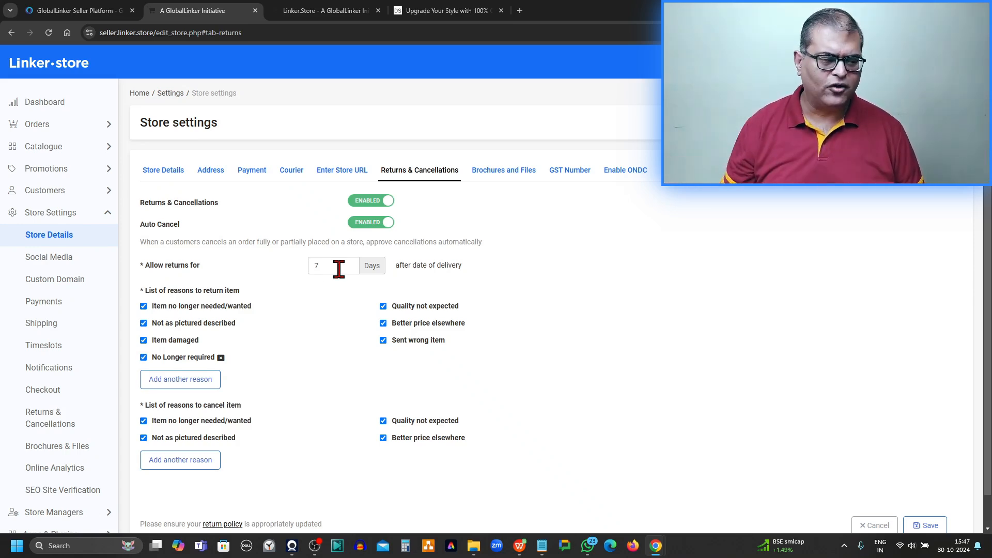
Step: Open the linked return policy page to review its text, and return to the store settings tab
{"action": "scroll", "coordinate": [338, 269], "scroll_direction": "down", "scroll_amount": 1}
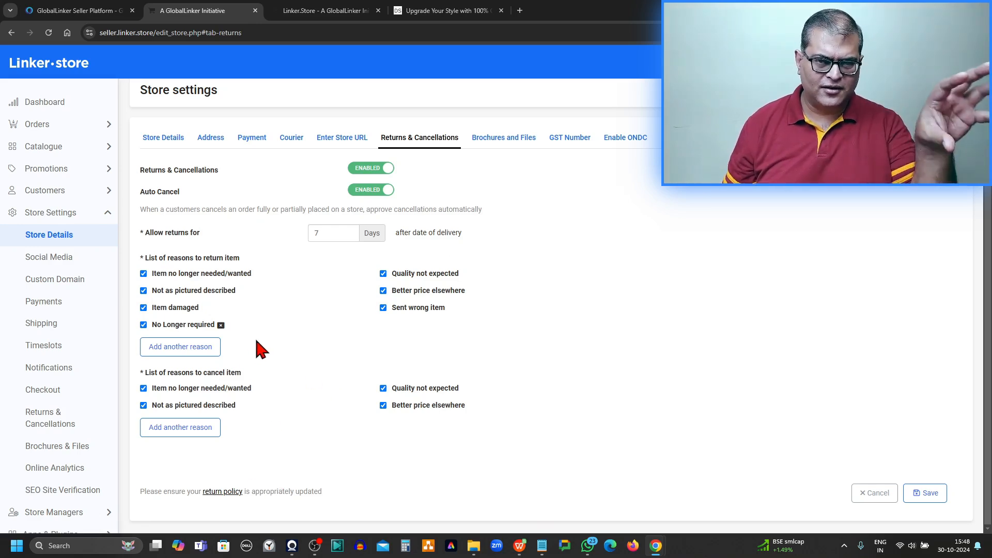
{"action": "left_click", "coordinate": [228, 492]}
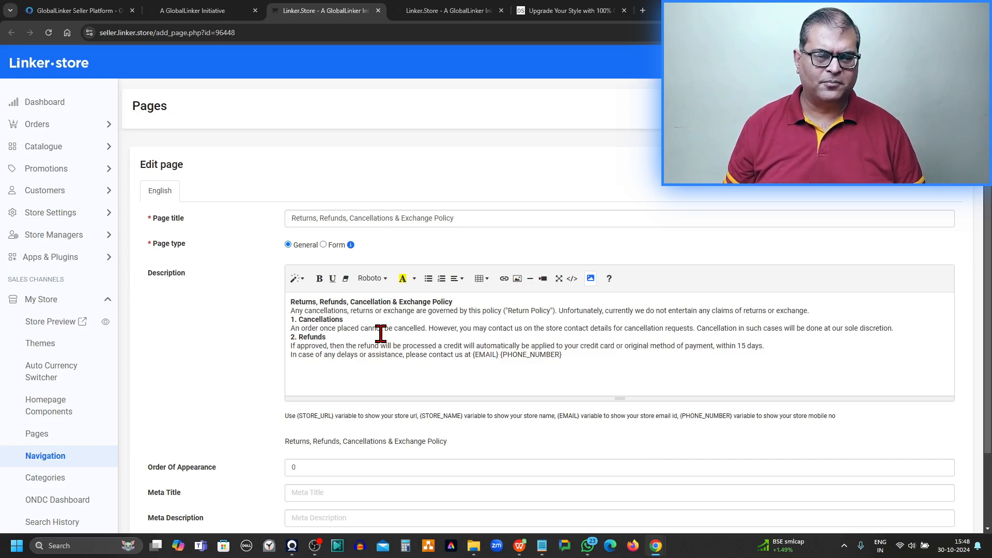
{"action": "left_click", "coordinate": [211, 11]}
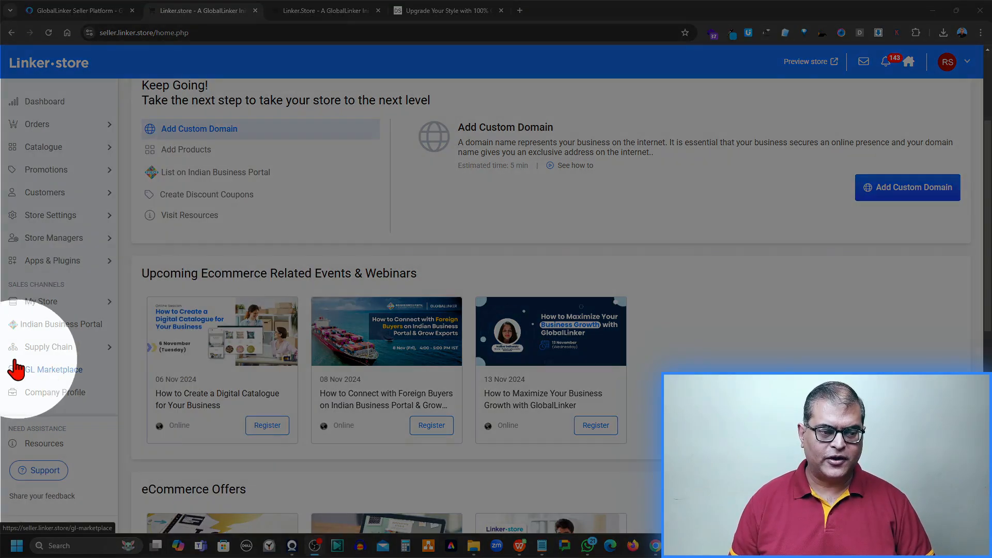
Step: Enable Returns & Cancellations in the GL Marketplace settings, with returns allowed for 7 days after delivery
{"action": "left_click", "coordinate": [47, 377]}
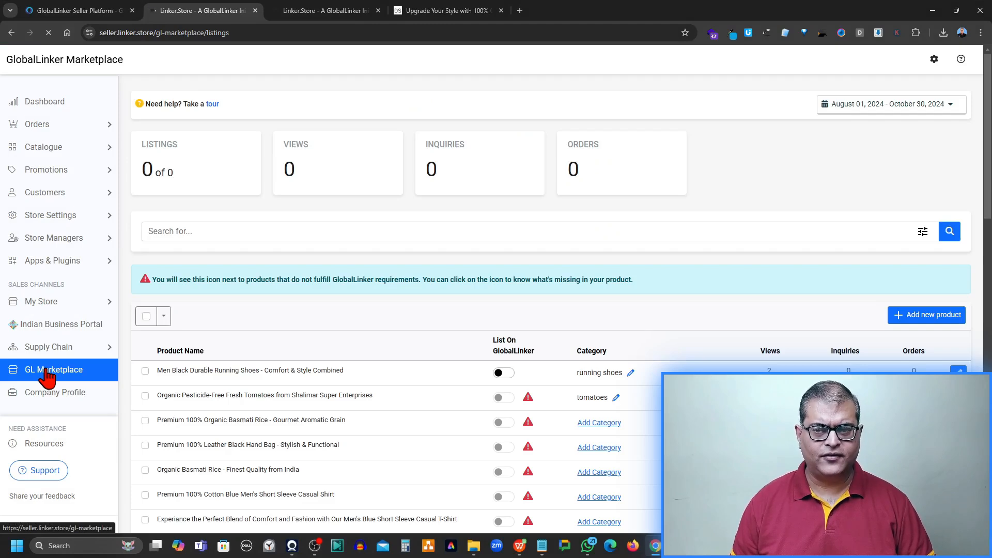
{"action": "left_click", "coordinate": [935, 61]}
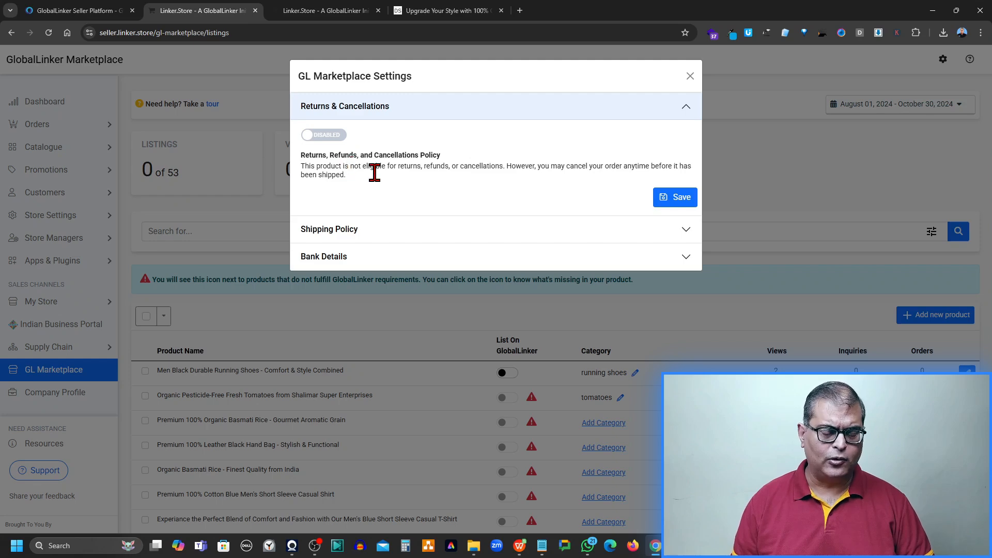
{"action": "left_click", "coordinate": [333, 137]}
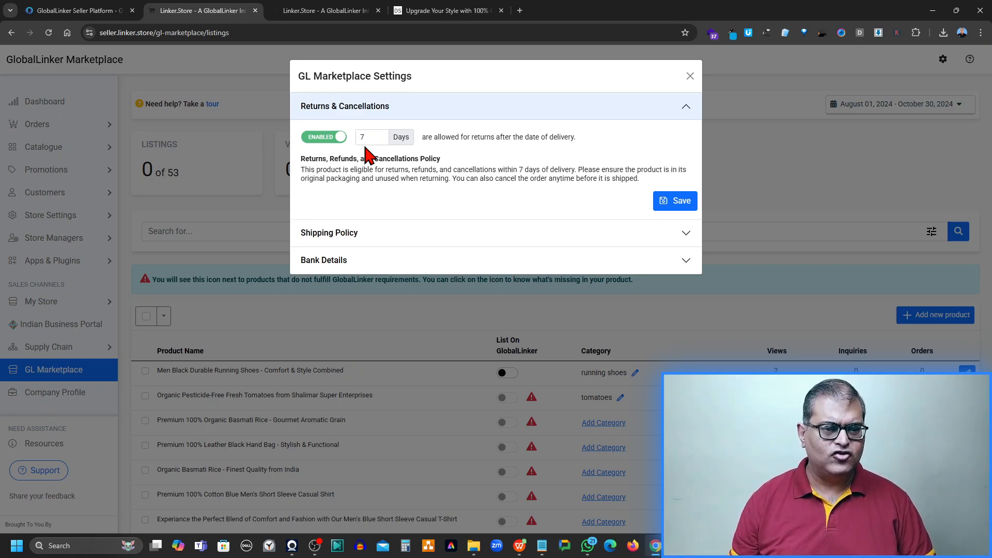
Step: Review the marketplace's Shipping Policy setting against the delivery and dispatch text on the store's Shipping Policy page
{"action": "left_click", "coordinate": [526, 241]}
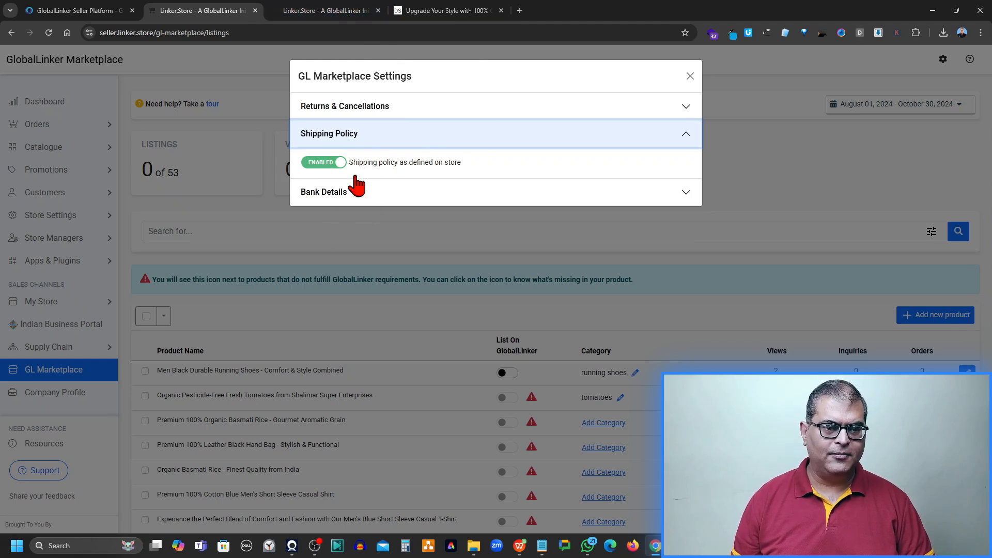
{"action": "left_click", "coordinate": [336, 10]}
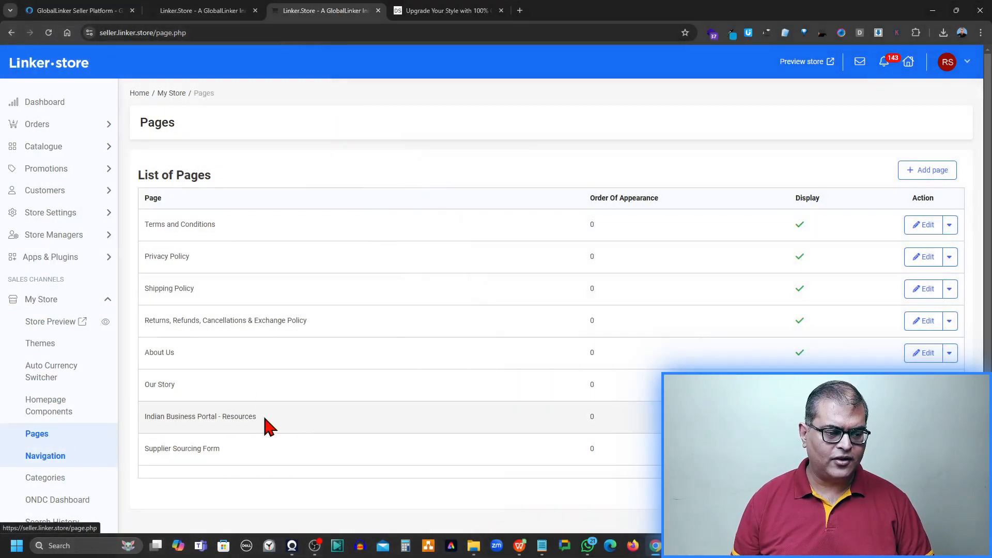
{"action": "left_click", "coordinate": [912, 296]}
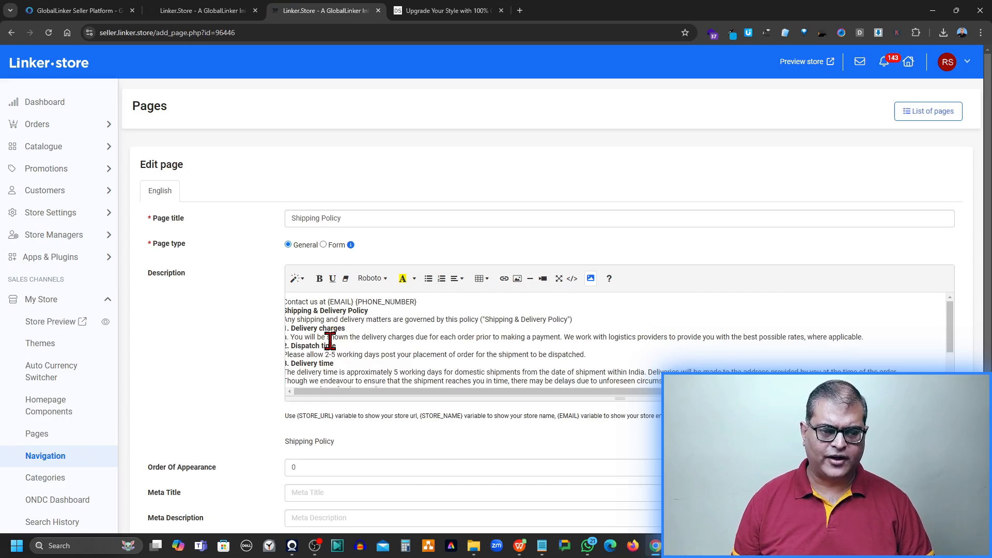
{"action": "scroll", "coordinate": [330, 341], "scroll_direction": "down", "scroll_amount": 1}
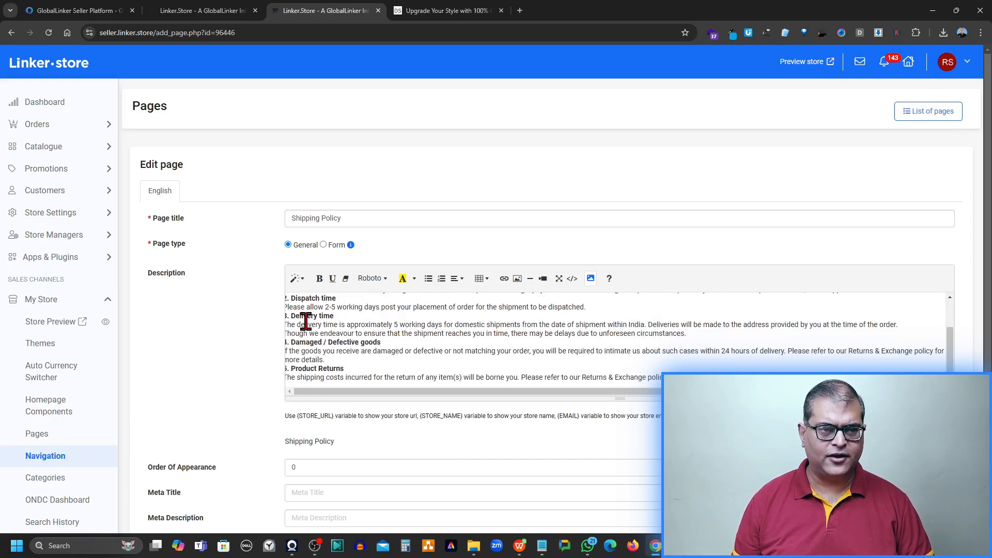
{"action": "left_click", "coordinate": [189, 11]}
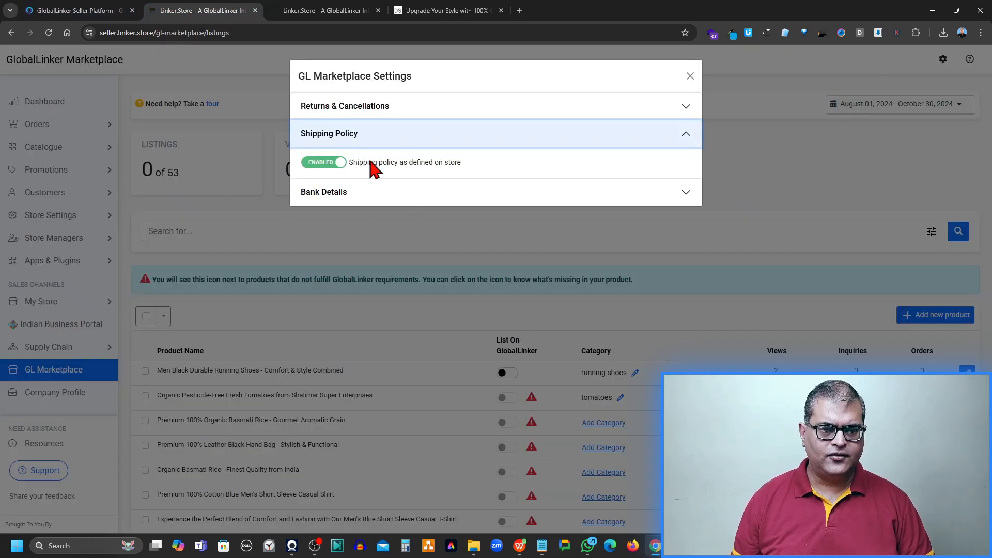
Step: View the Bank Details fields in the GL Marketplace settings and close the dialog without saving
{"action": "left_click", "coordinate": [437, 197]}
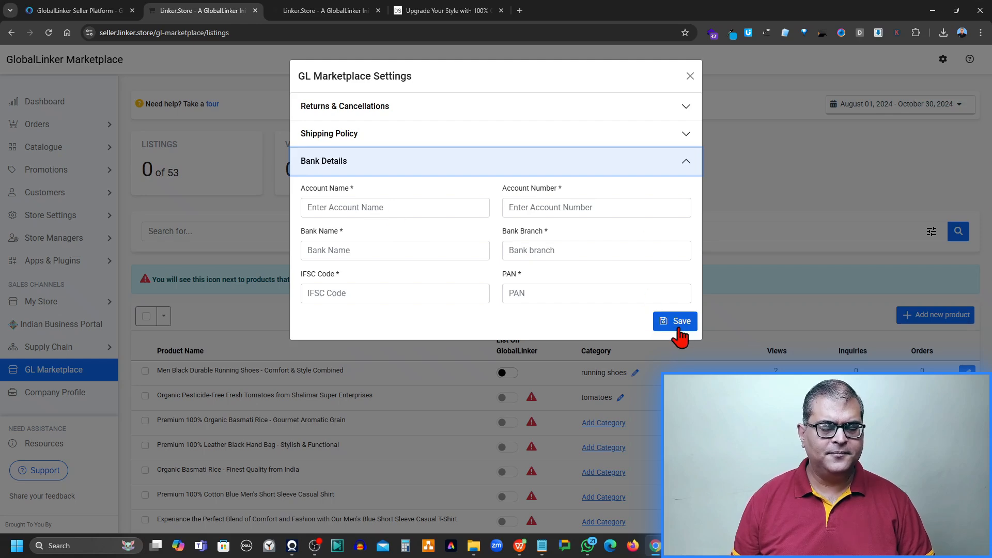
{"action": "left_click", "coordinate": [690, 78]}
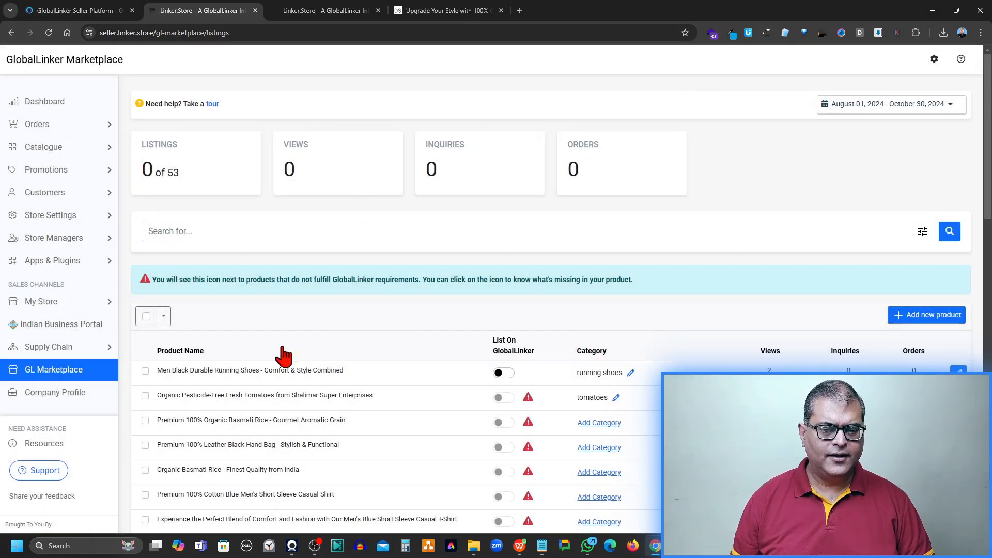
Step: View the List On GlobalLinker options for Men Black Durable Running Shoes and close them without saving
{"action": "scroll", "coordinate": [372, 366], "scroll_direction": "down", "scroll_amount": 1}
{"action": "scroll", "coordinate": [376, 366], "scroll_direction": "down", "scroll_amount": 2}
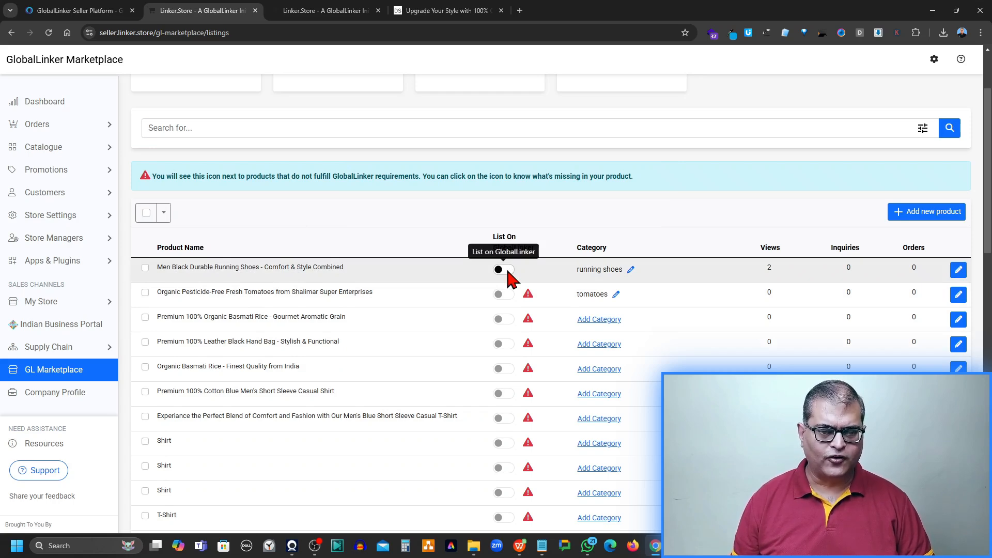
{"action": "key", "text": "ctrl"}
{"action": "key", "text": "ctrl"}
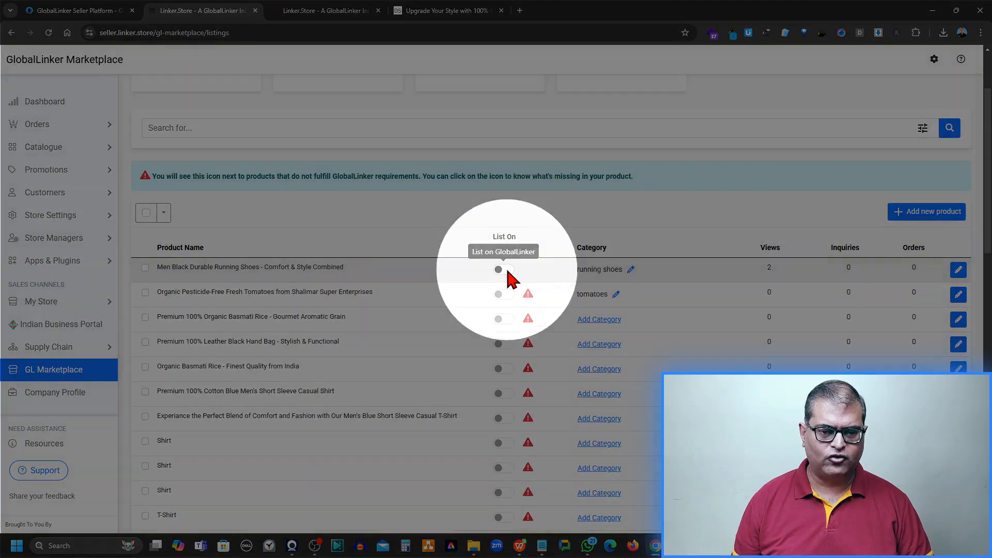
{"action": "left_click", "coordinate": [507, 270]}
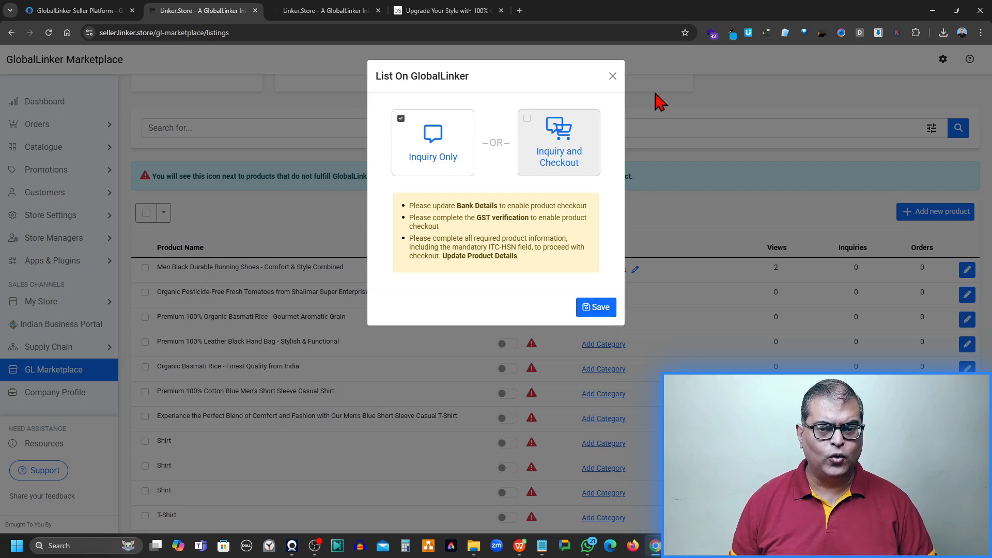
{"action": "left_click", "coordinate": [613, 78]}
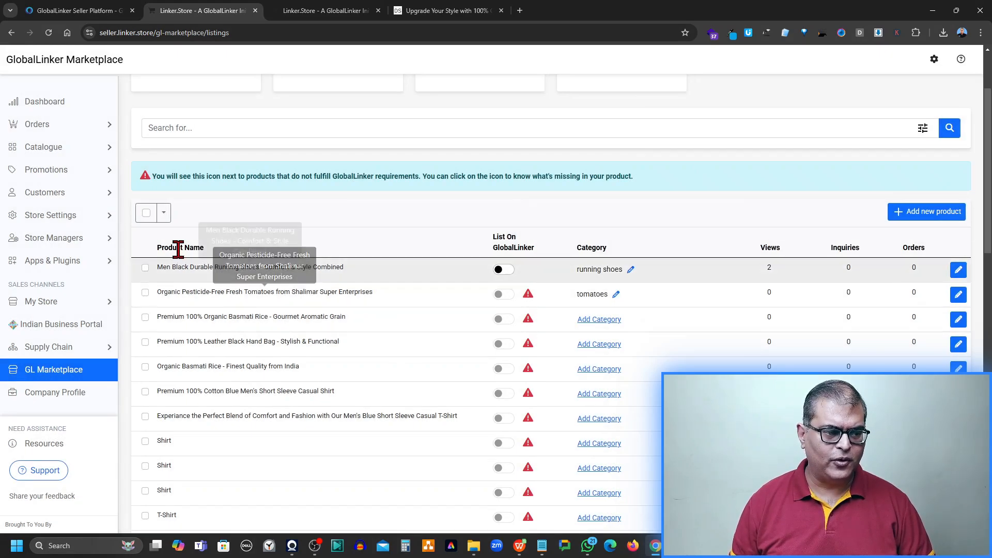
Step: Select the first four marketplace products: the running shoes, organic tomatoes, gourmet aromatic Basmati rice and black leather hand bag
{"action": "left_click", "coordinate": [145, 267]}
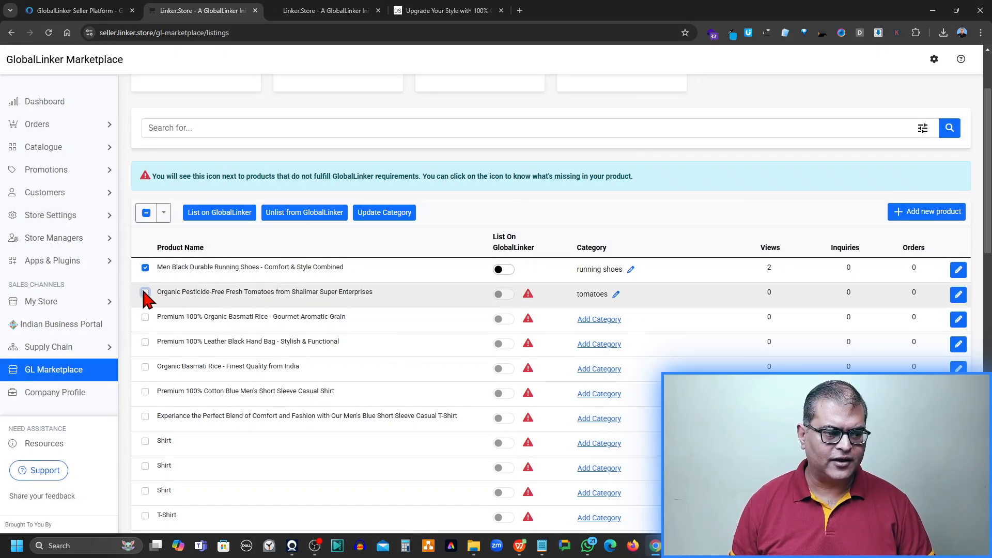
{"action": "left_click", "coordinate": [145, 293]}
{"action": "left_click", "coordinate": [145, 318]}
{"action": "left_click", "coordinate": [145, 343]}
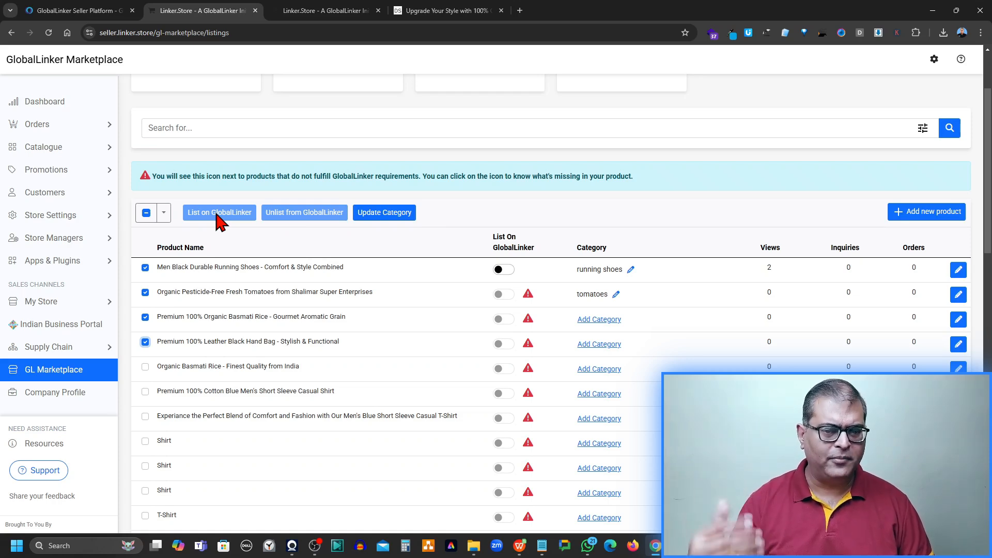
Step: Deselect all products except the running shoes, open the bulk List on GlobalLinker options and close them without saving
{"action": "left_click", "coordinate": [146, 292]}
{"action": "left_click", "coordinate": [145, 318]}
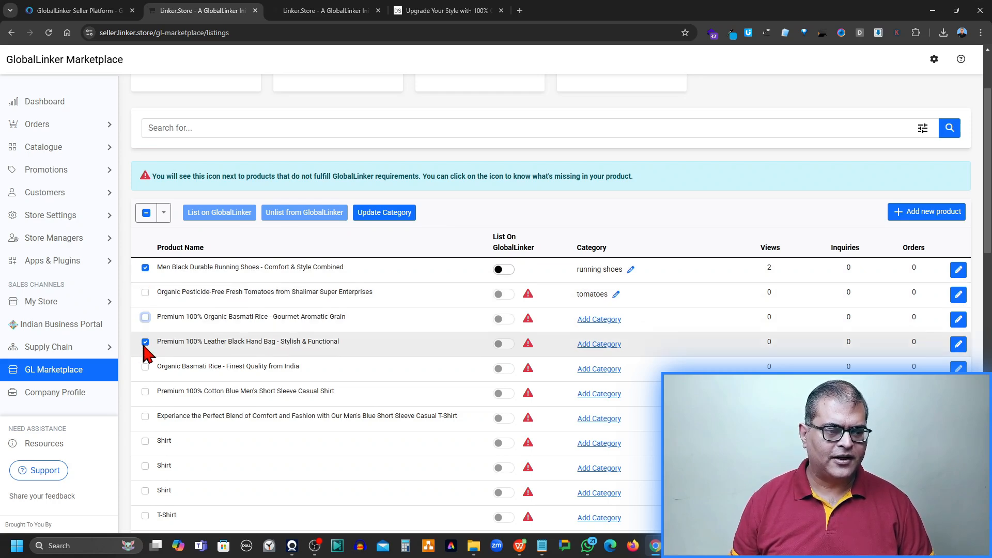
{"action": "left_click", "coordinate": [145, 342]}
{"action": "left_click", "coordinate": [218, 216]}
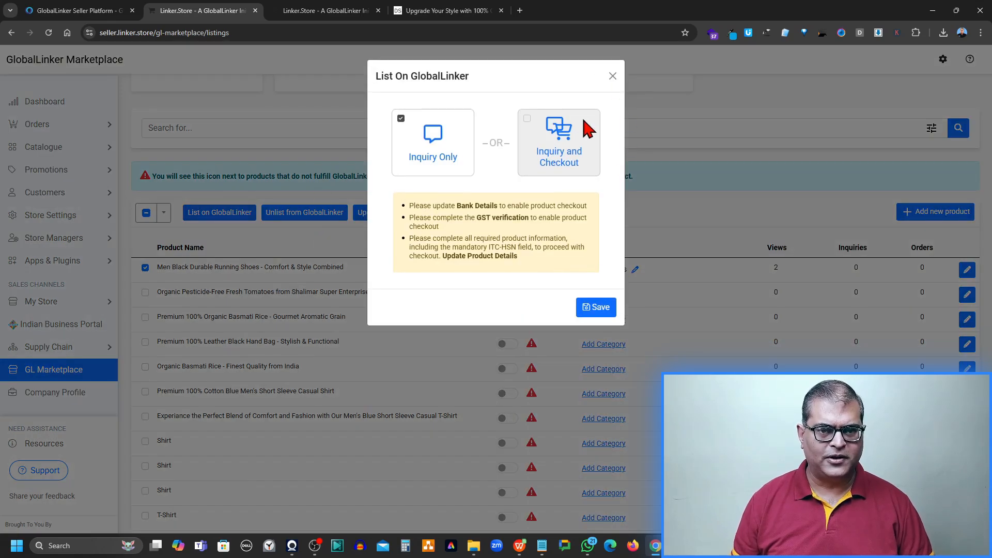
{"action": "left_click", "coordinate": [613, 78]}
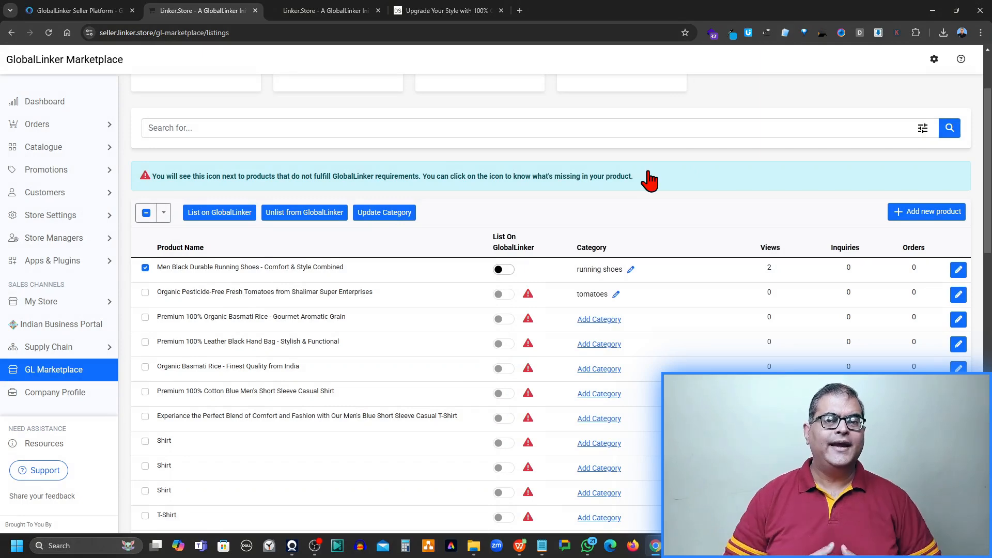